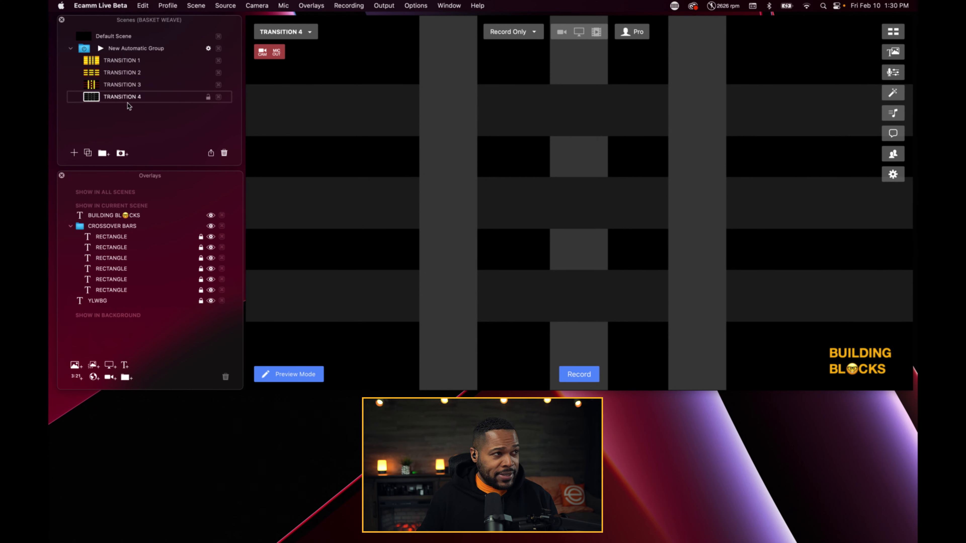
- Run the scenes TRANSITION 1 through TRANSITION 4 in order, twice, to examine how the crossover bars animate
click(95, 61)
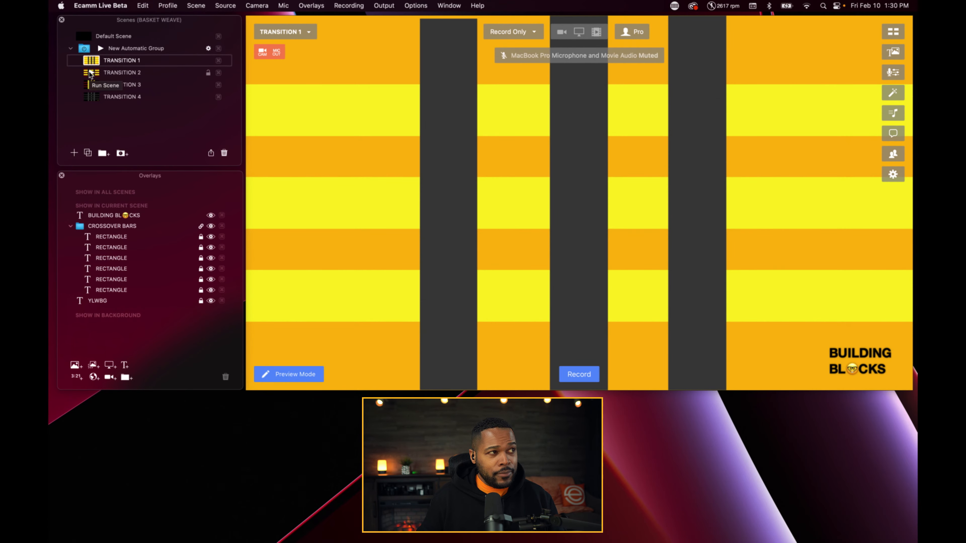
click(90, 73)
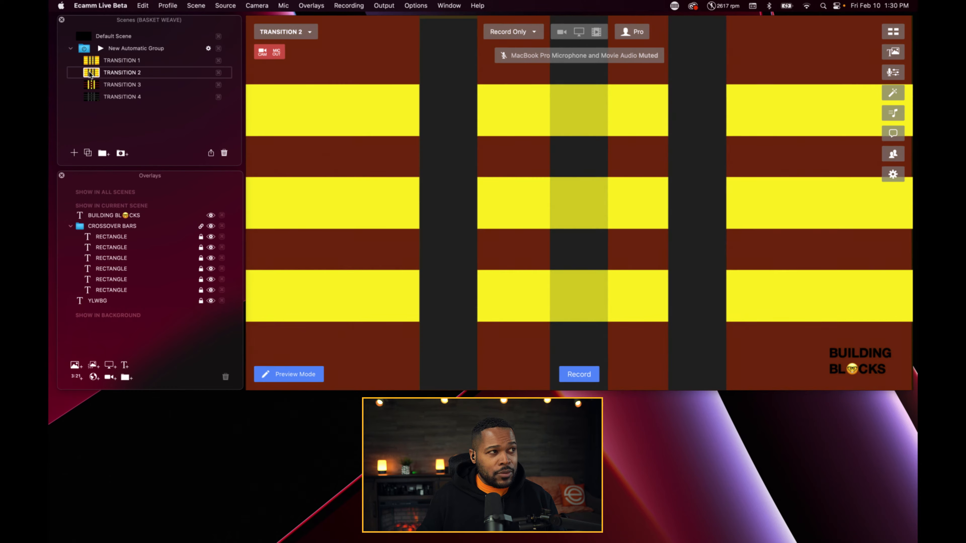
click(92, 85)
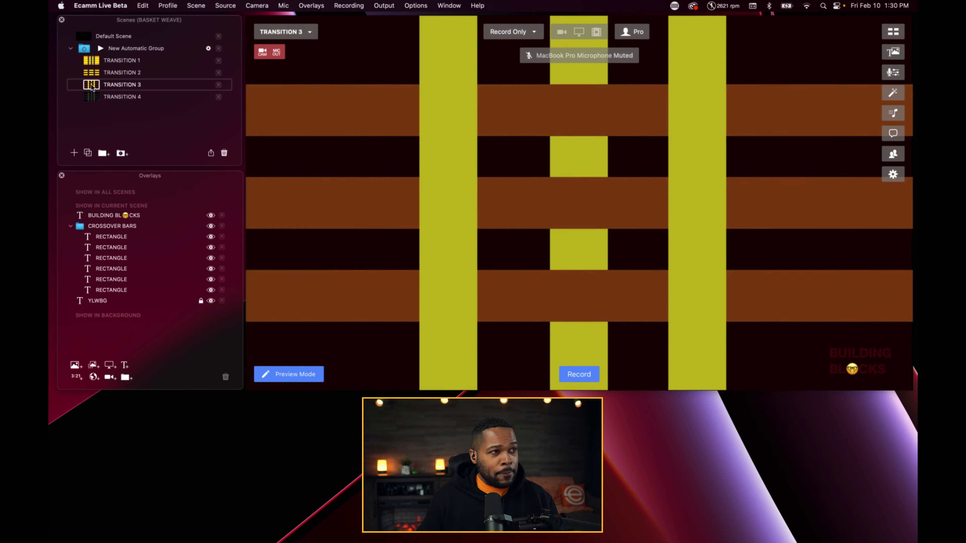
click(92, 97)
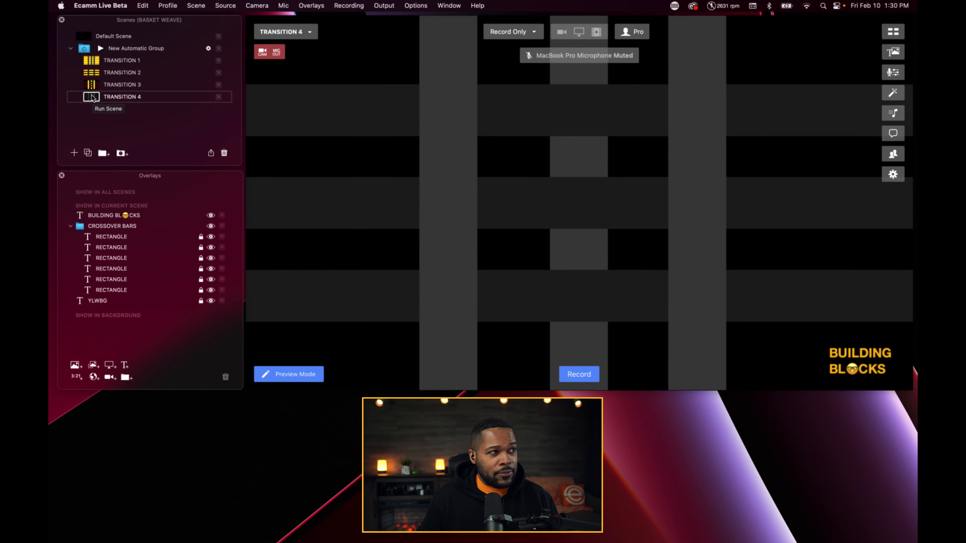
click(92, 63)
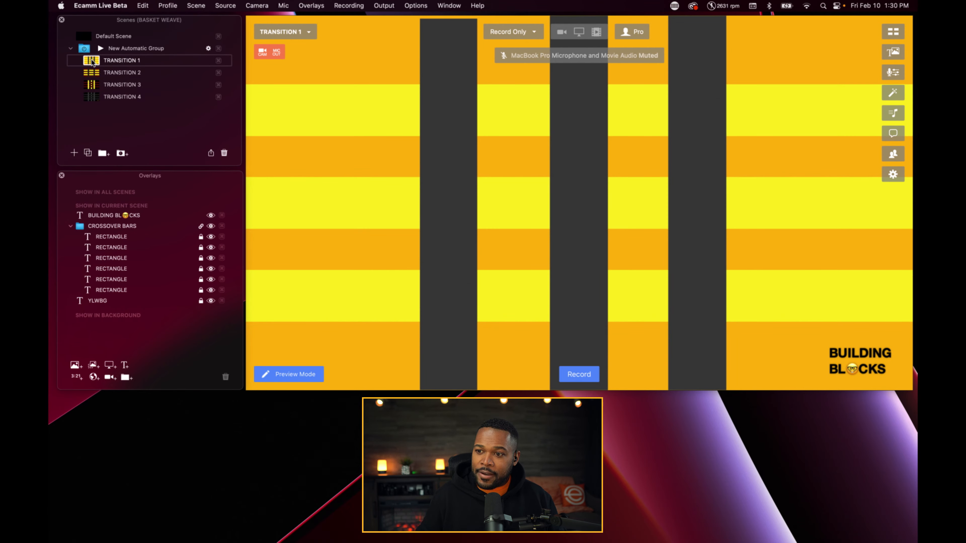
click(92, 73)
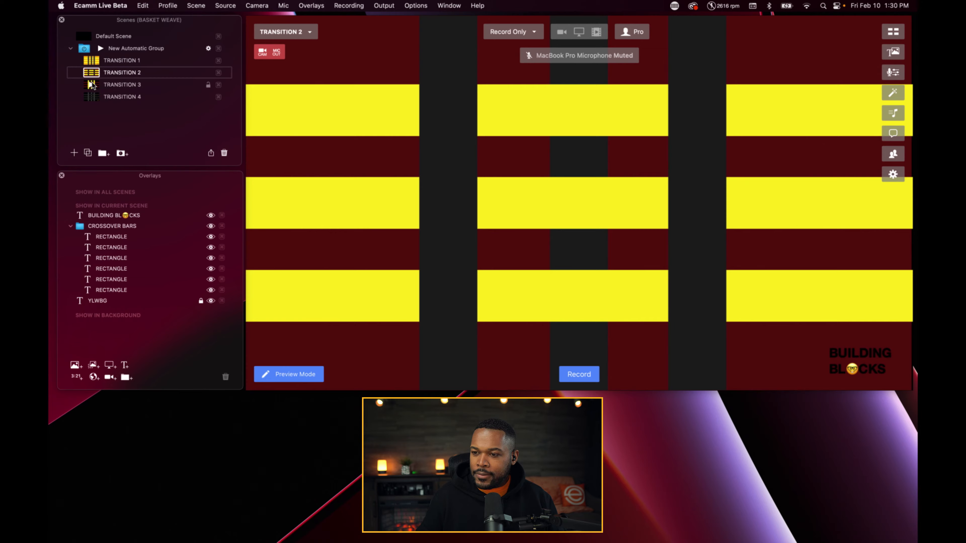
click(92, 85)
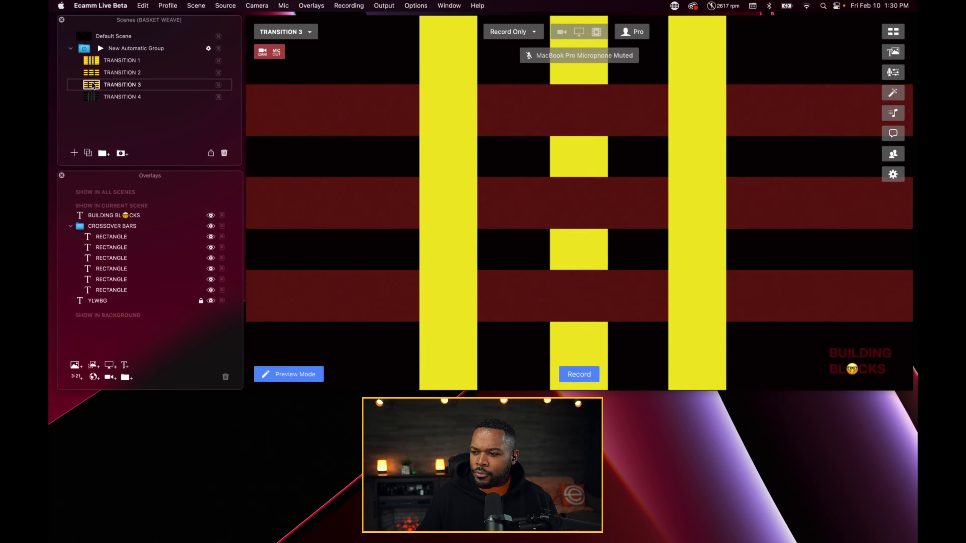
click(92, 97)
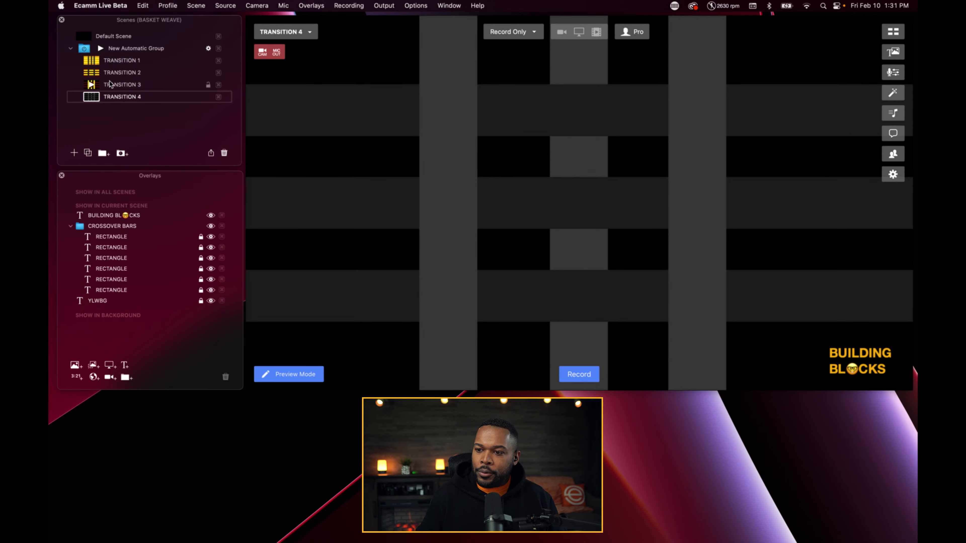
- Run the scenes in reverse order from TRANSITION 3 back to TRANSITION 1 to examine the reversed animation
click(91, 85)
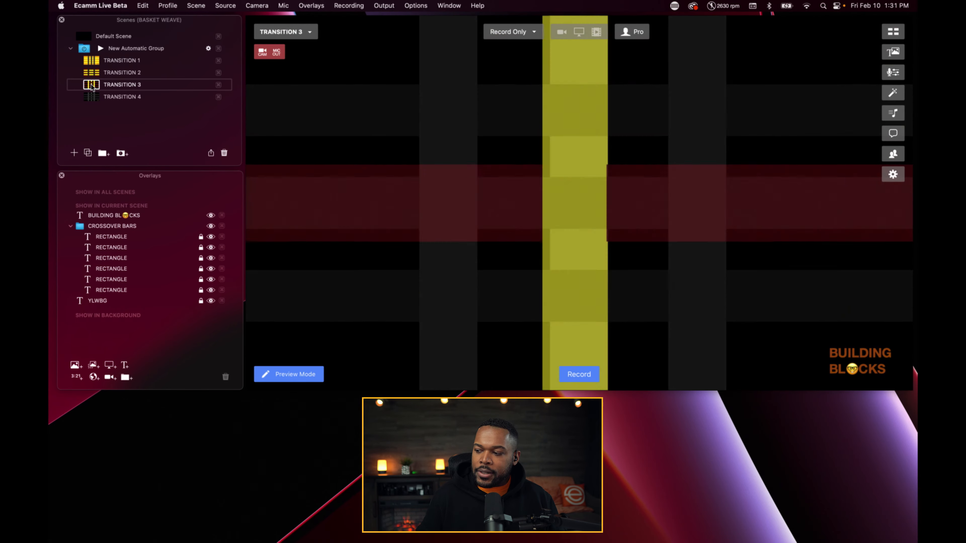
click(91, 71)
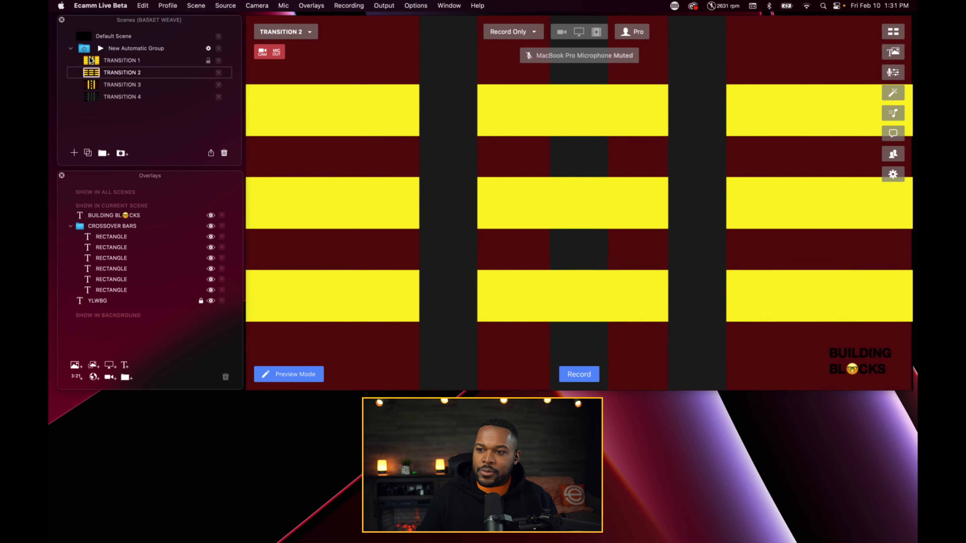
click(91, 61)
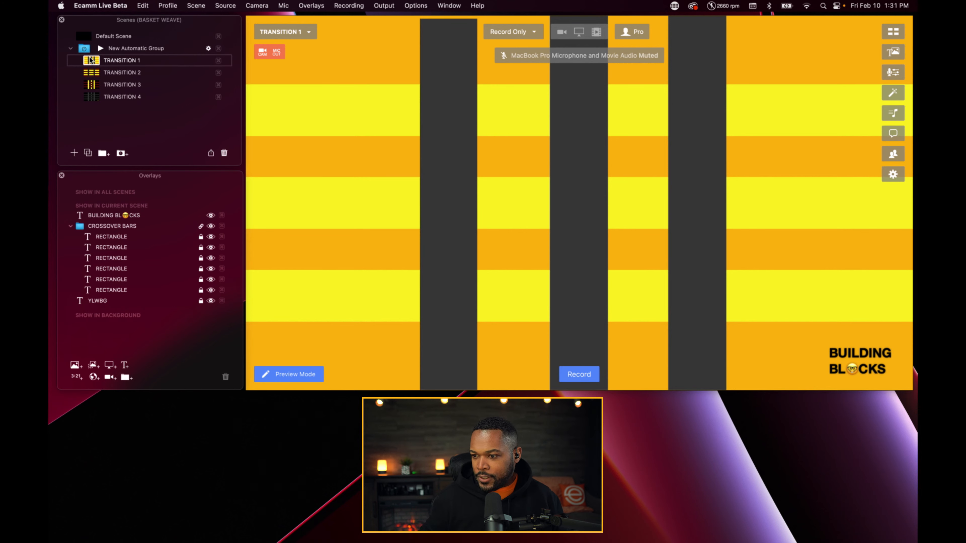
- Hide all six RECTANGLE overlays in the CROSSOVER BARS folder, and switch the YLWBG background off and back on
click(210, 236)
click(211, 259)
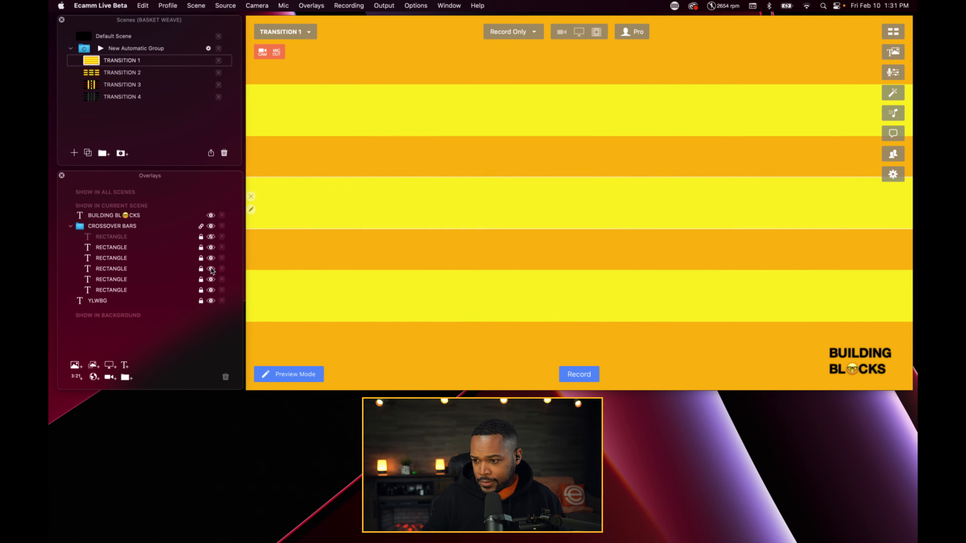
click(211, 269)
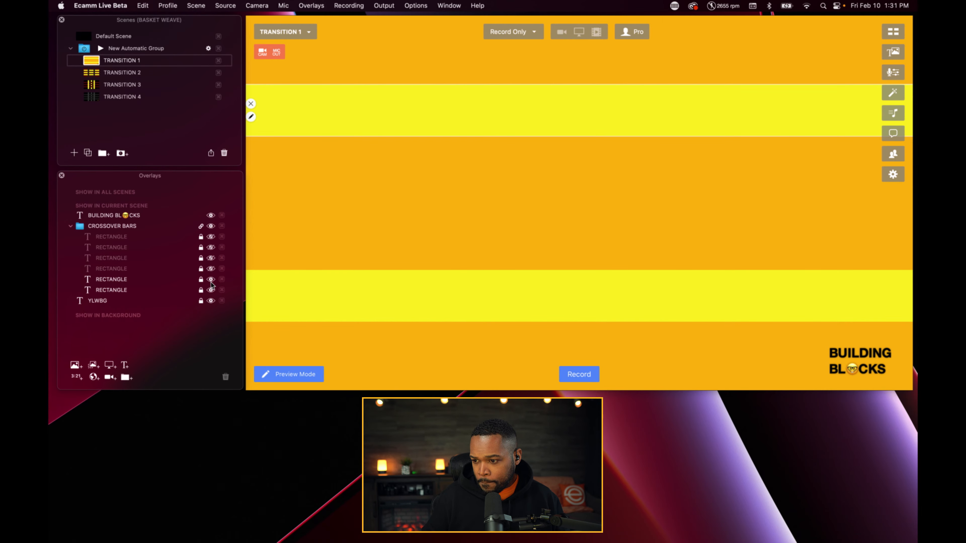
click(211, 279)
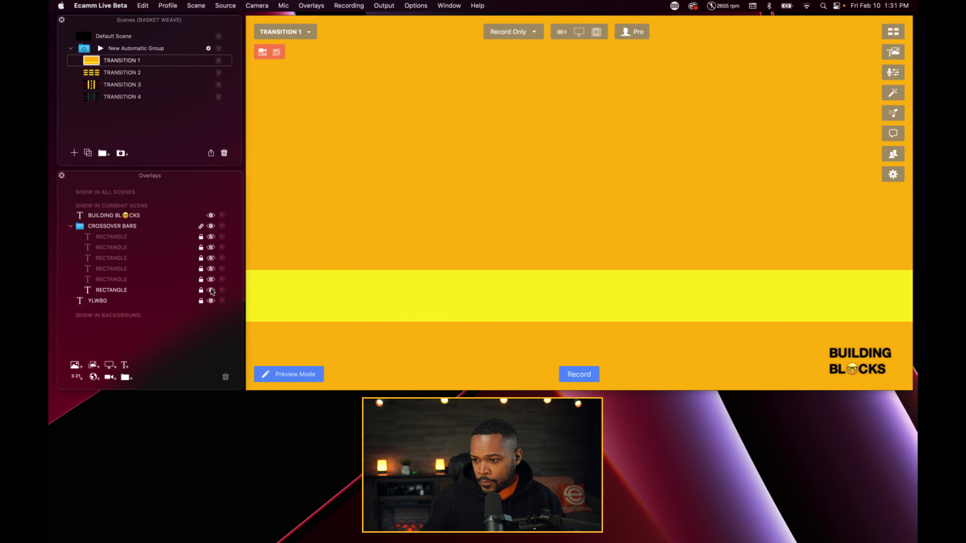
click(211, 290)
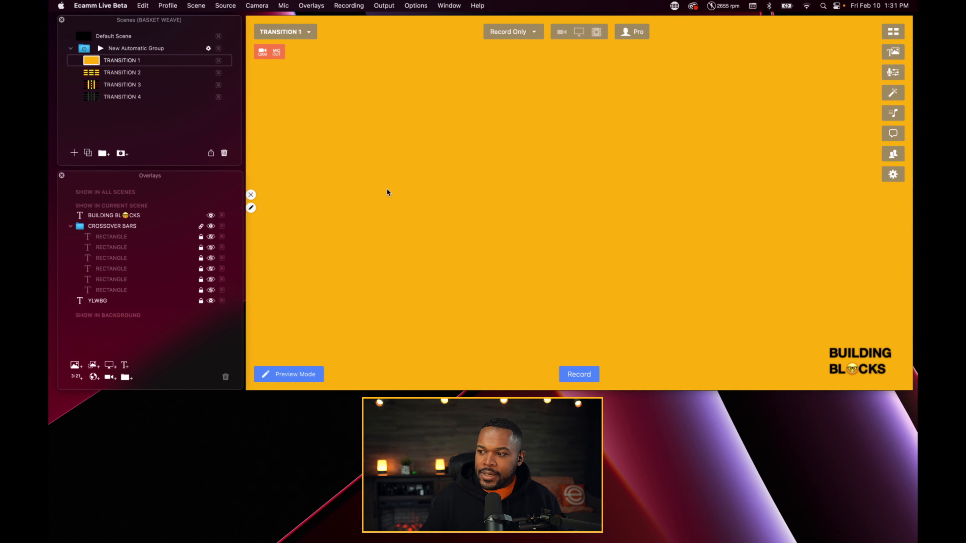
click(210, 302)
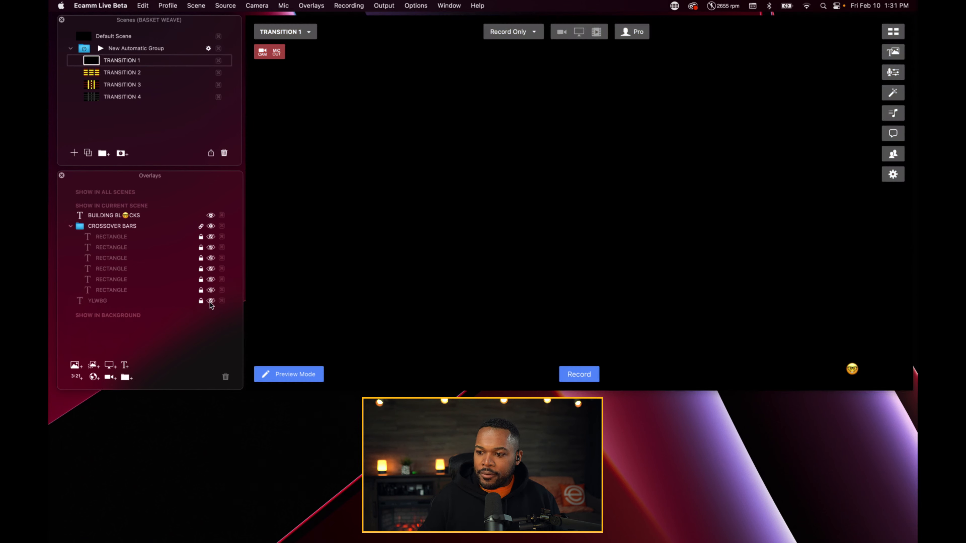
click(209, 302)
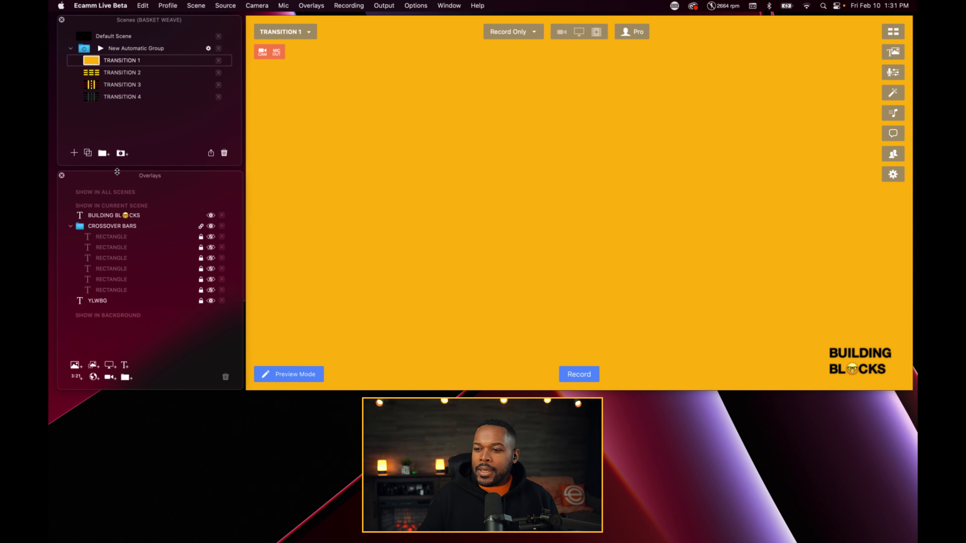
- Show the first RECTANGLE overlay and examine its text and style settings without changing them
click(211, 237)
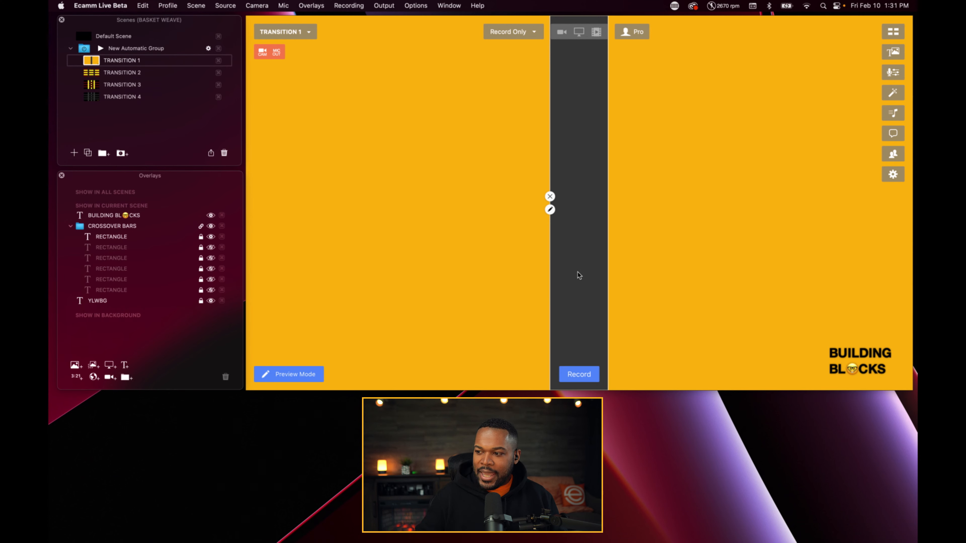
click(550, 210)
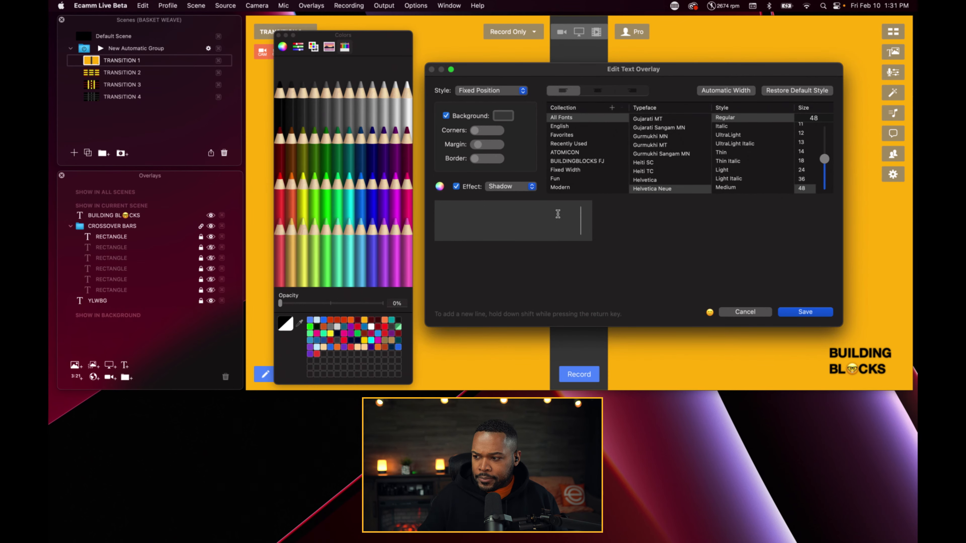
drag(587, 221, 443, 220)
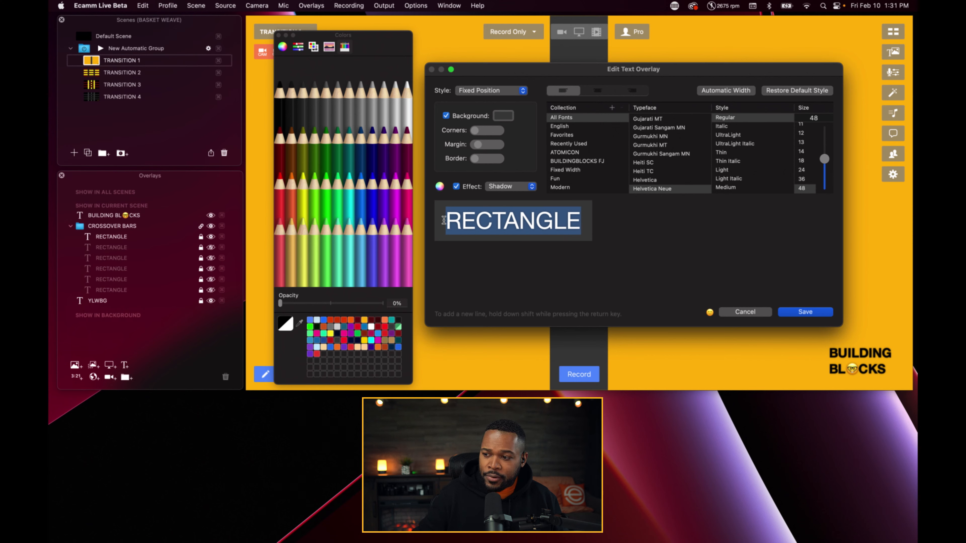
click(746, 312)
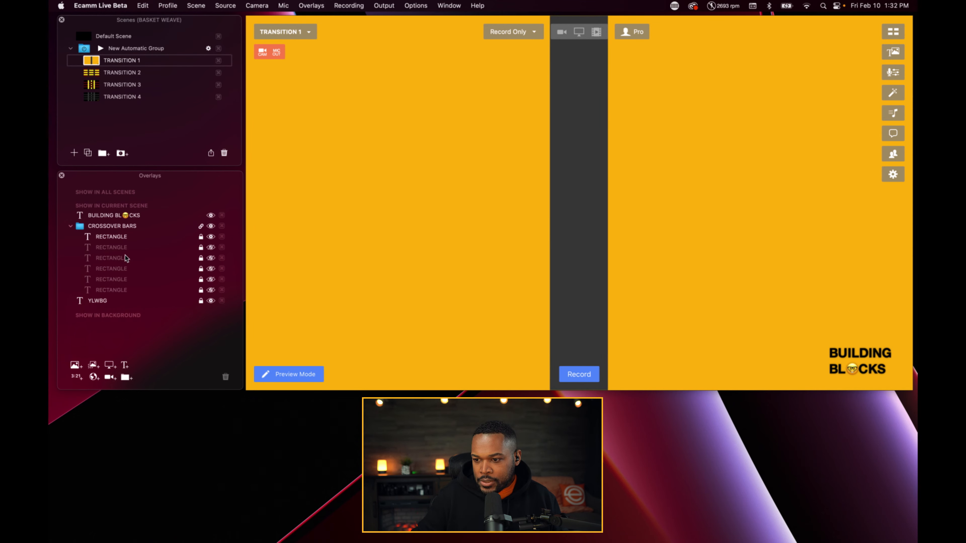
- Show the fourth, second and third RECTANGLE overlays in the CROSSOVER BARS folder
click(211, 268)
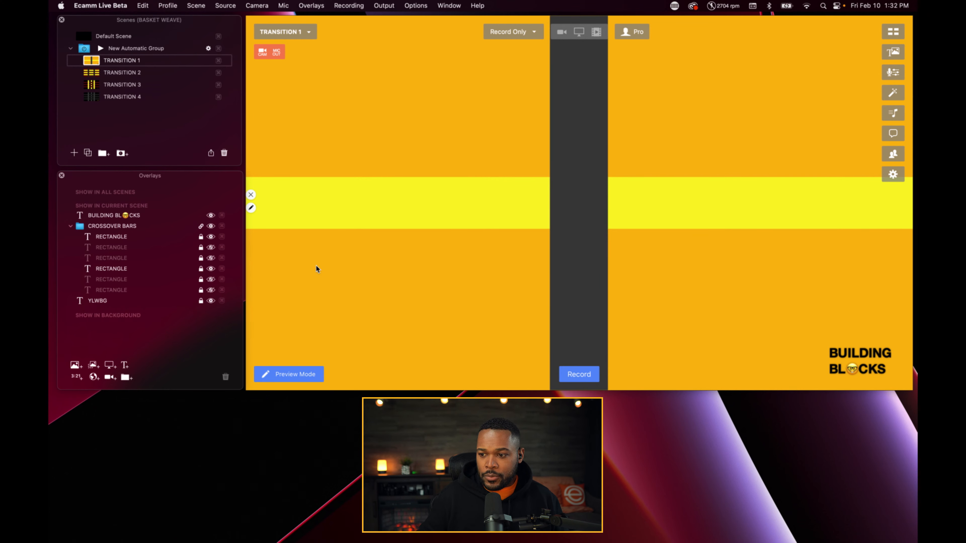
click(211, 248)
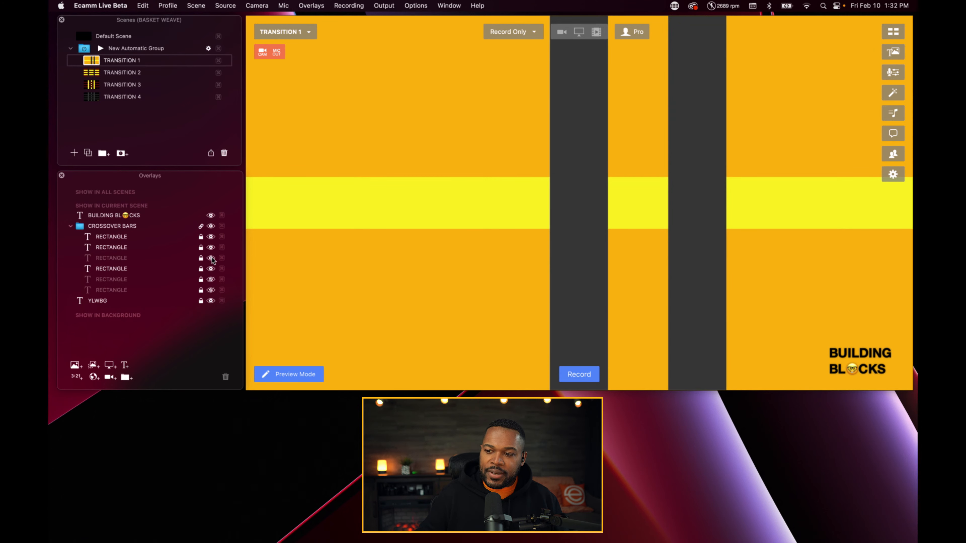
click(211, 259)
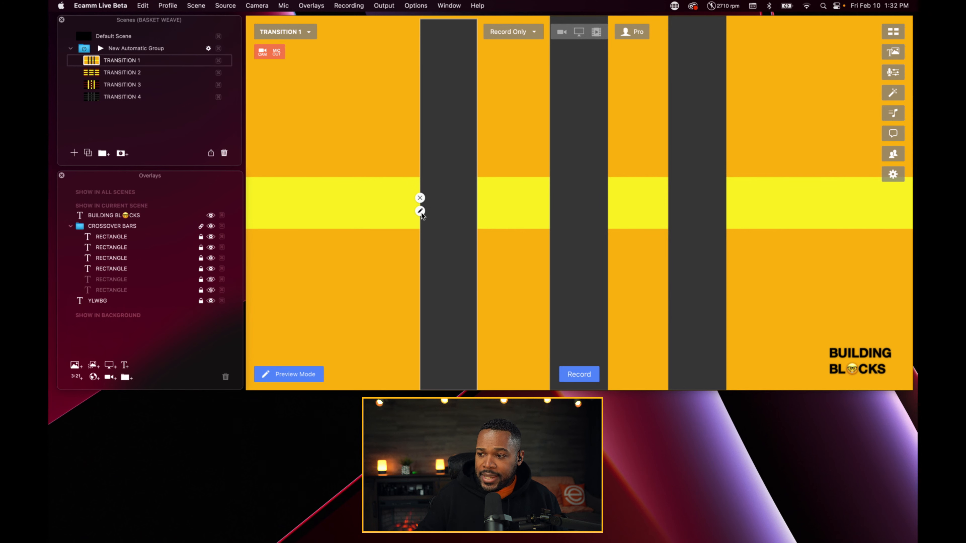
- Examine the fly-in style settings of the two outer vertical bars without changing them
click(421, 212)
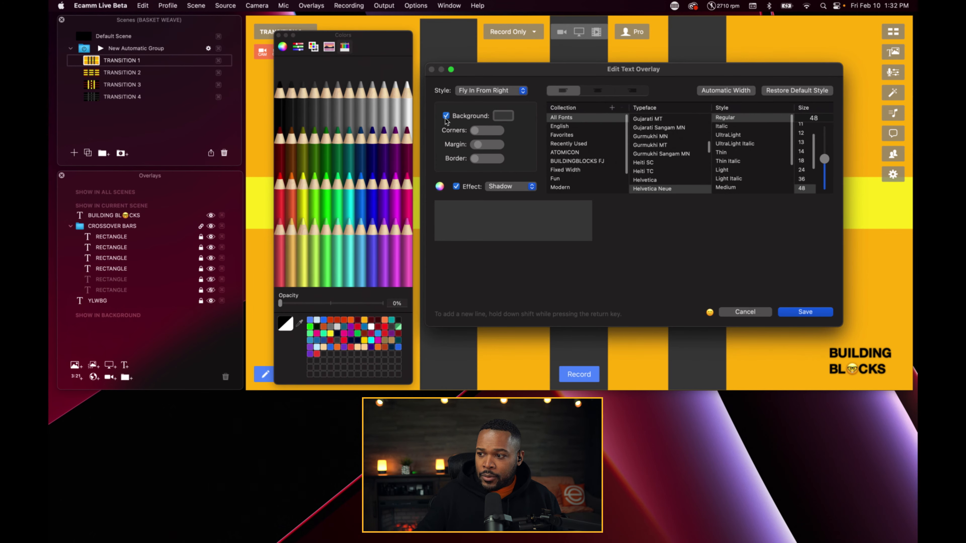
click(752, 315)
mouse_move(672, 231)
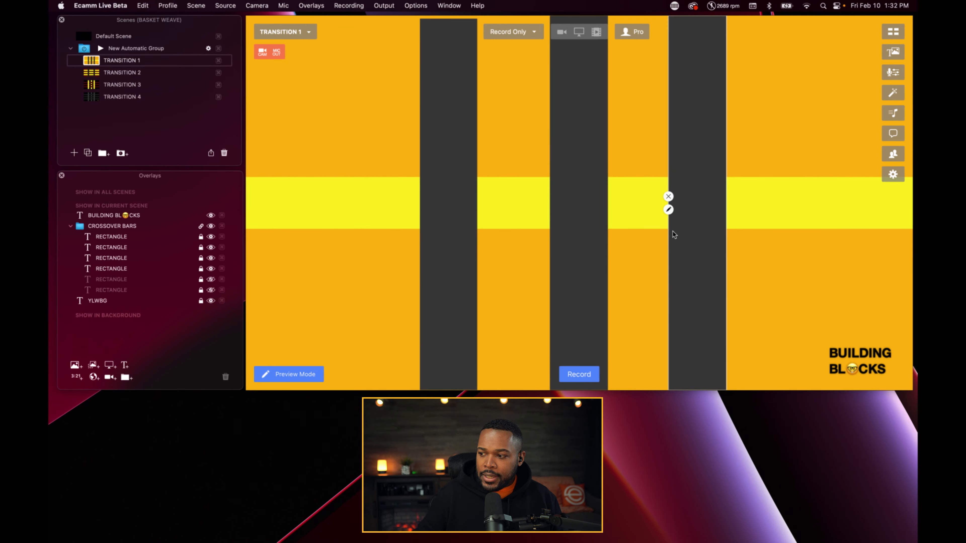
click(668, 210)
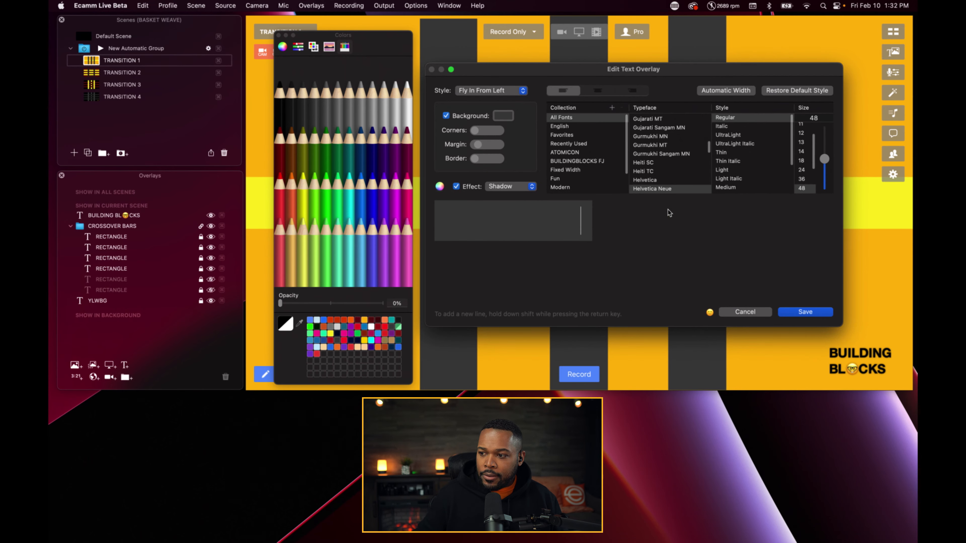
click(732, 313)
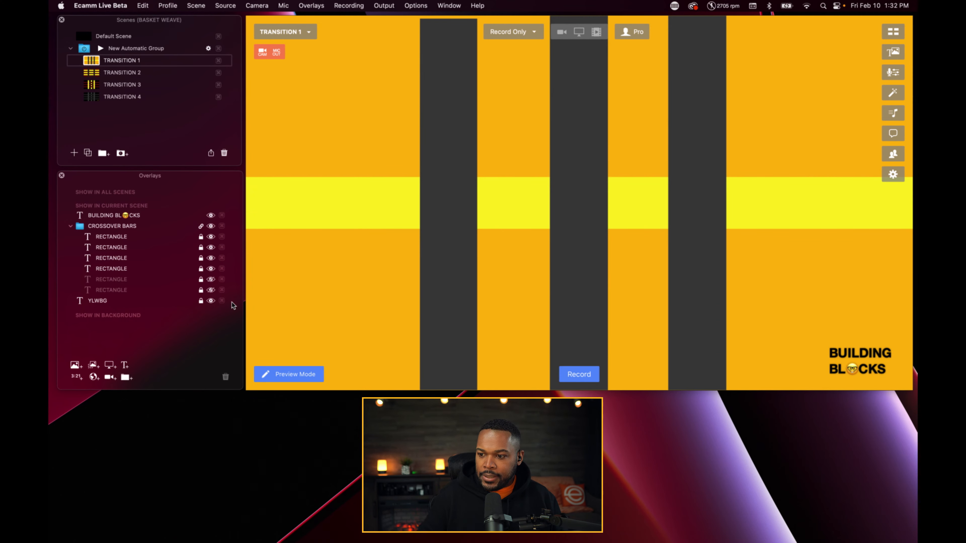
- Show the last two RECTANGLE overlays in the CROSSOVER BARS folder
click(211, 280)
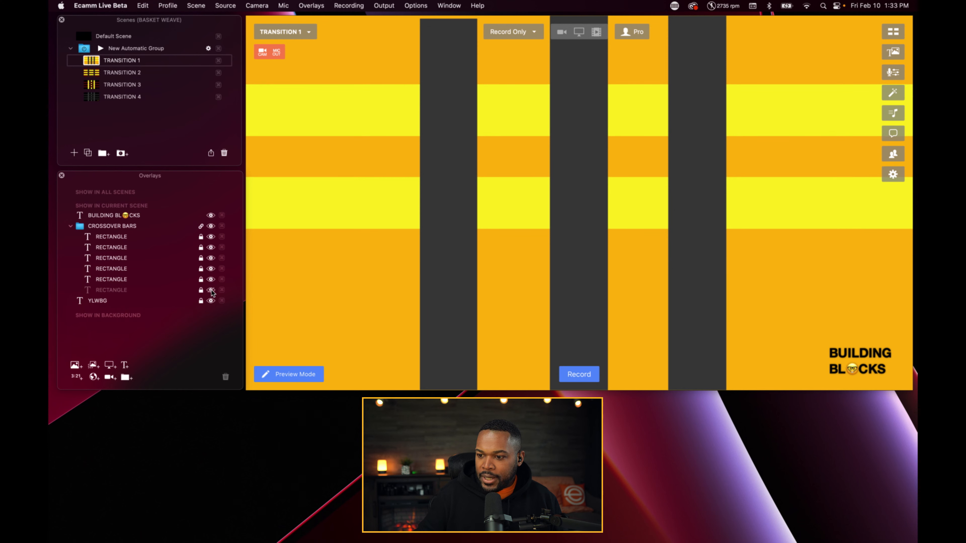
click(211, 290)
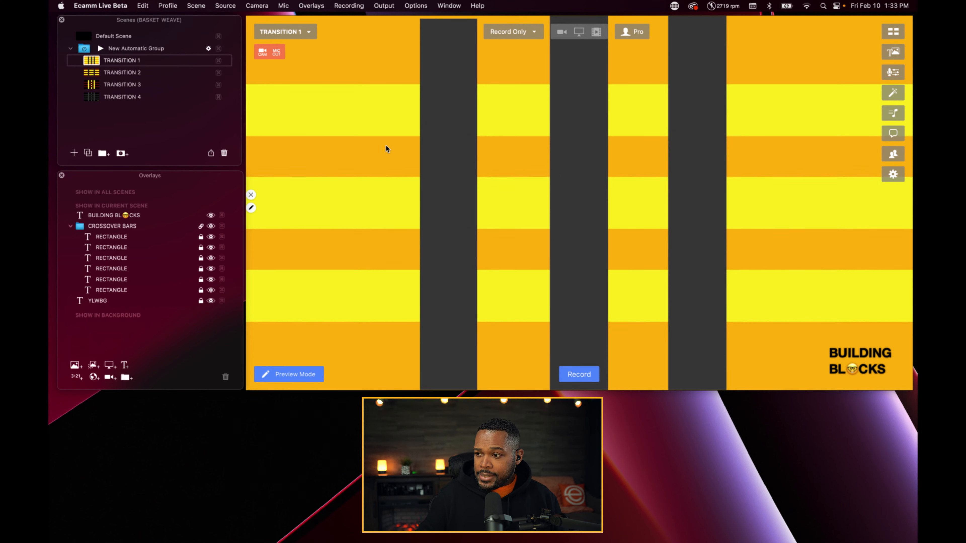
mouse_move(442, 104)
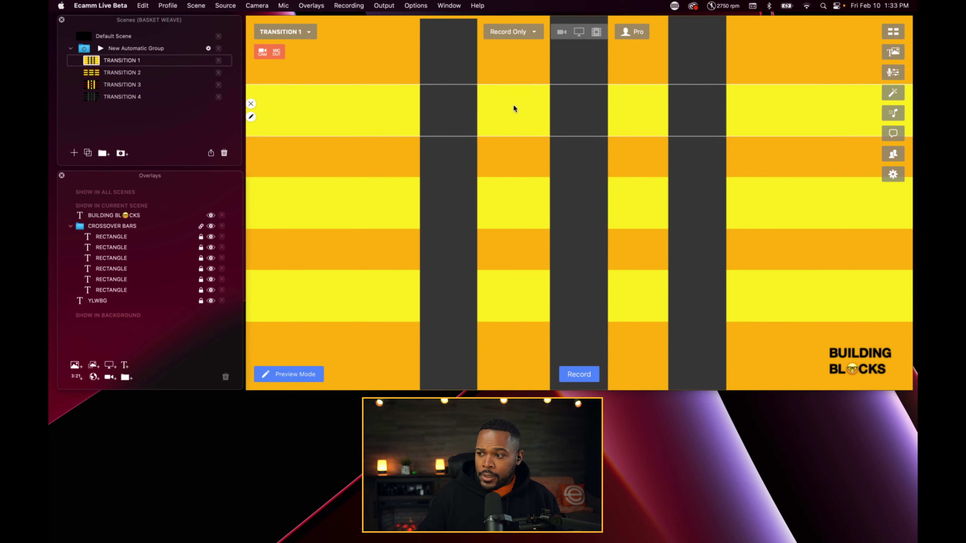
mouse_move(677, 112)
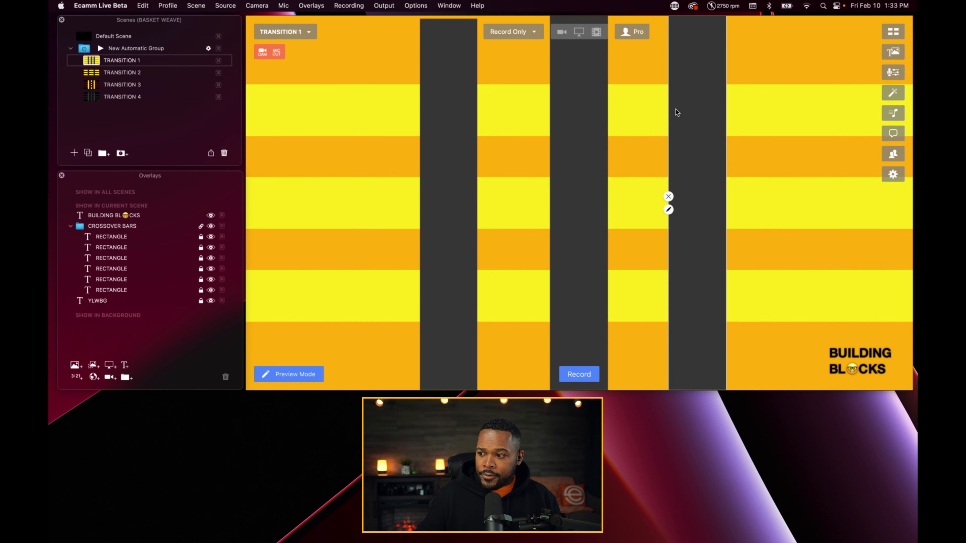
mouse_move(391, 132)
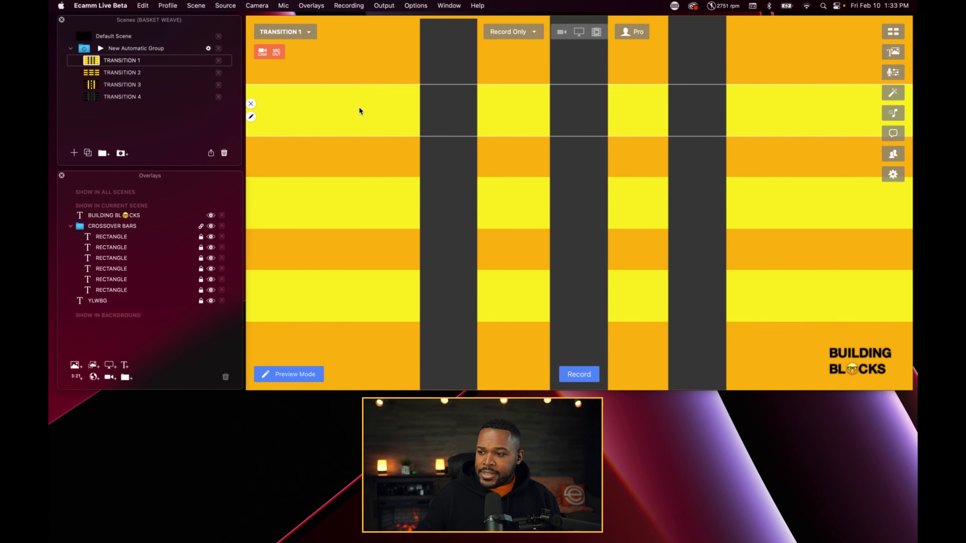
mouse_move(352, 310)
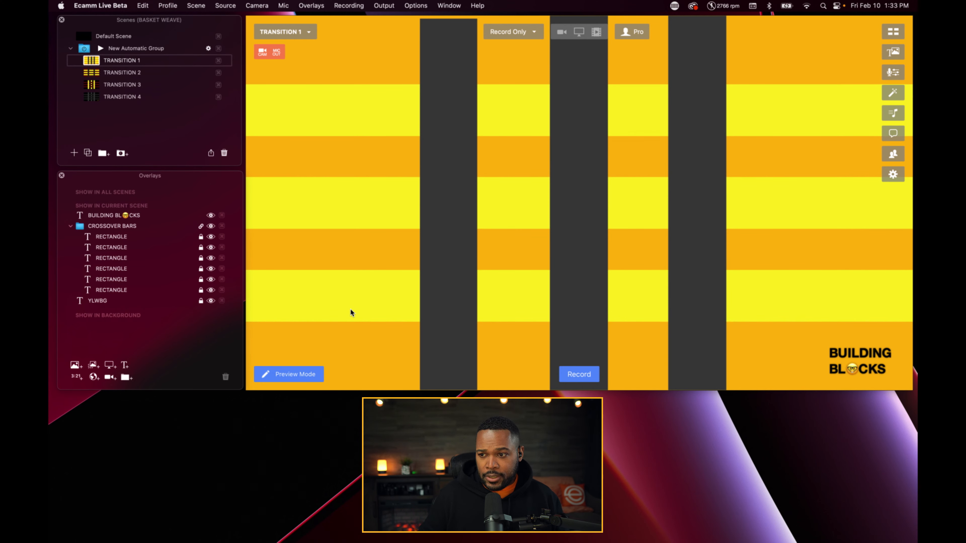
mouse_move(139, 97)
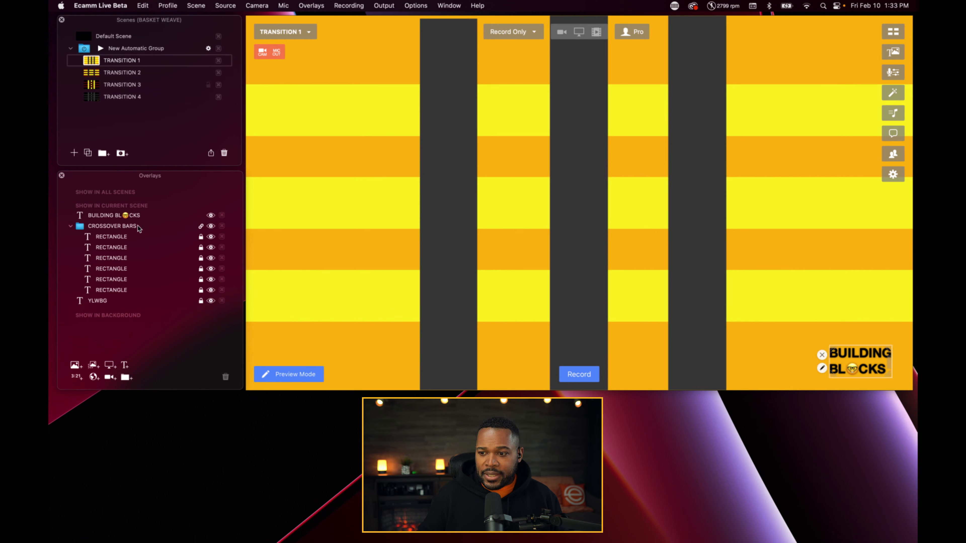
- Hide and show again the first and fourth RECTANGLE overlays in the CROSSOVER BARS folder
click(211, 237)
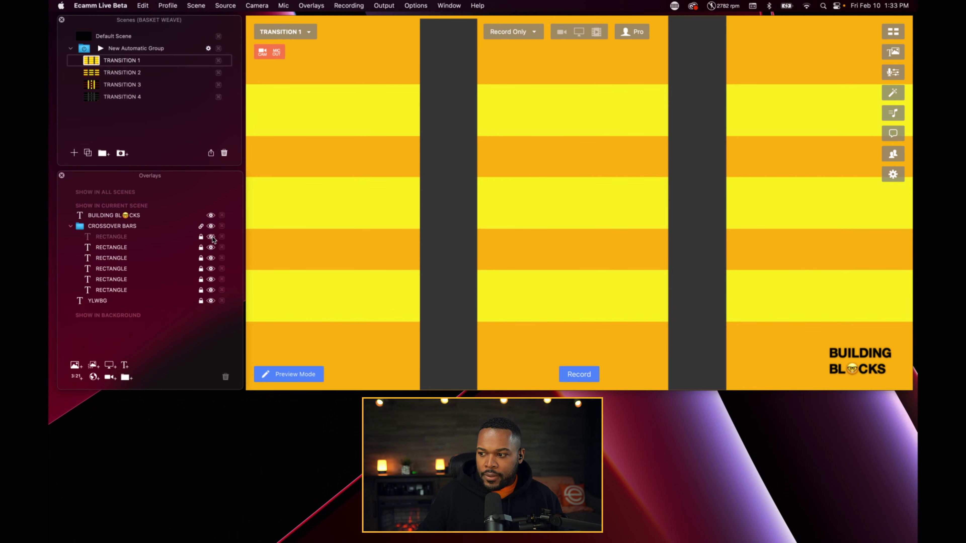
click(211, 237)
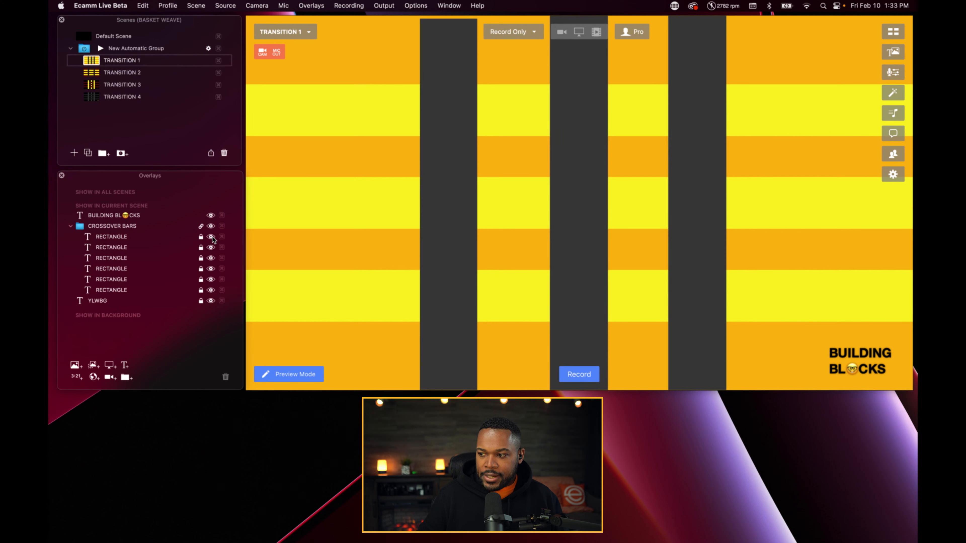
click(211, 269)
click(211, 269)
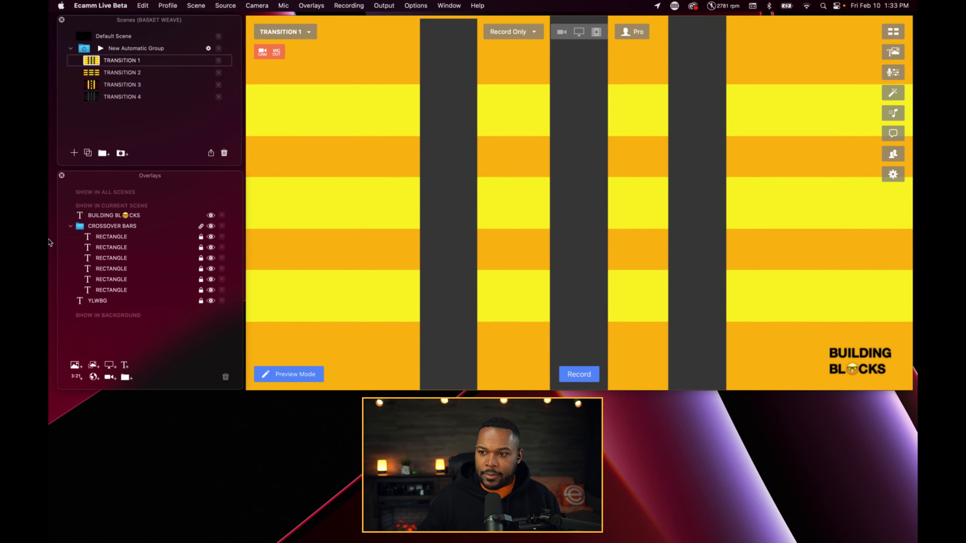
- Check the TRANSITION 2 scene, return to TRANSITION 1 and move the middle vertical bar's RECTANGLE to the end of the CROSSOVER BARS folder
click(92, 74)
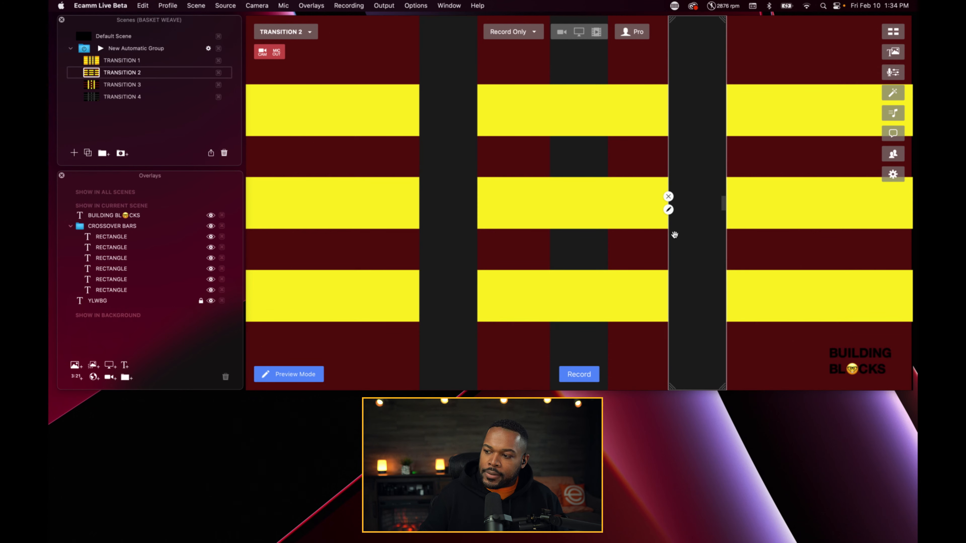
click(92, 61)
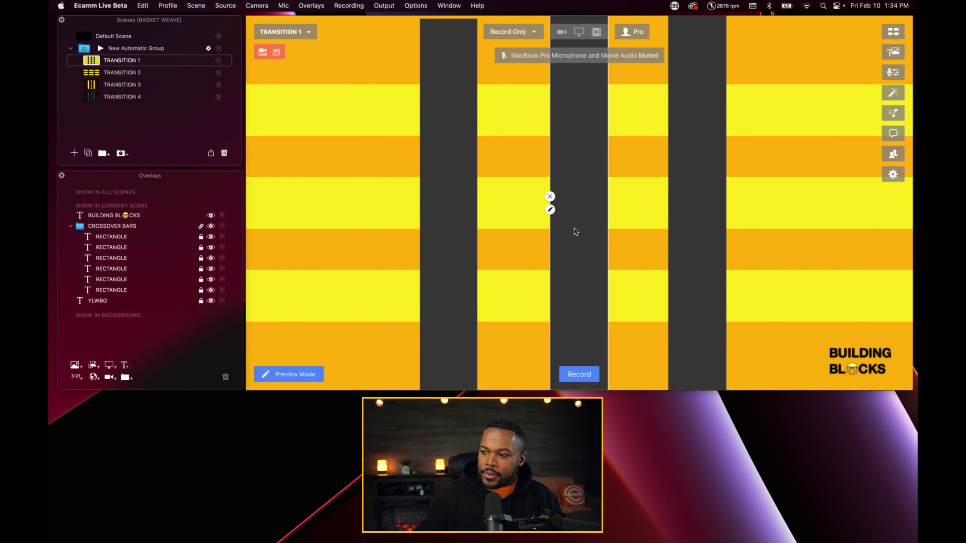
click(108, 291)
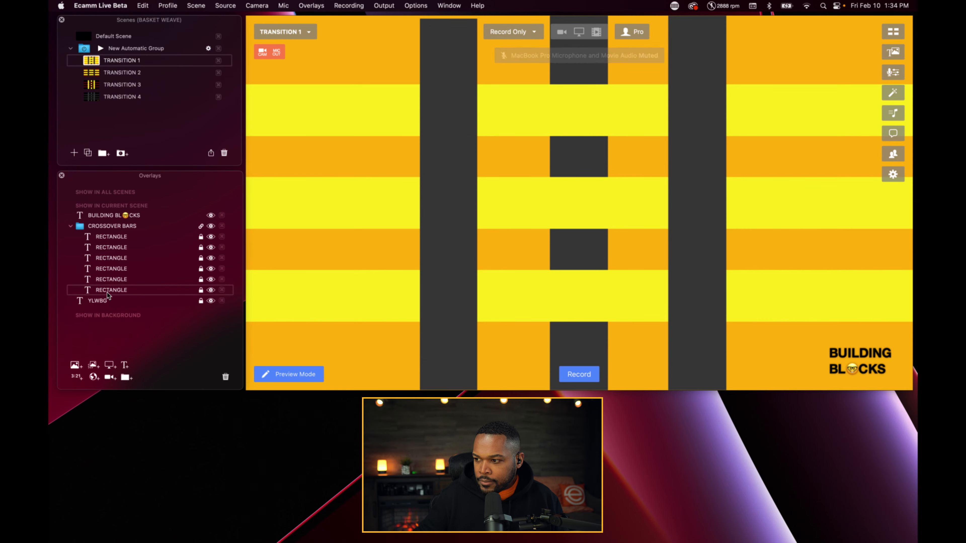
- Run TRANSITION 2 and TRANSITION 1 alternately to preview the basket weave transition, ending on TRANSITION 1
click(91, 71)
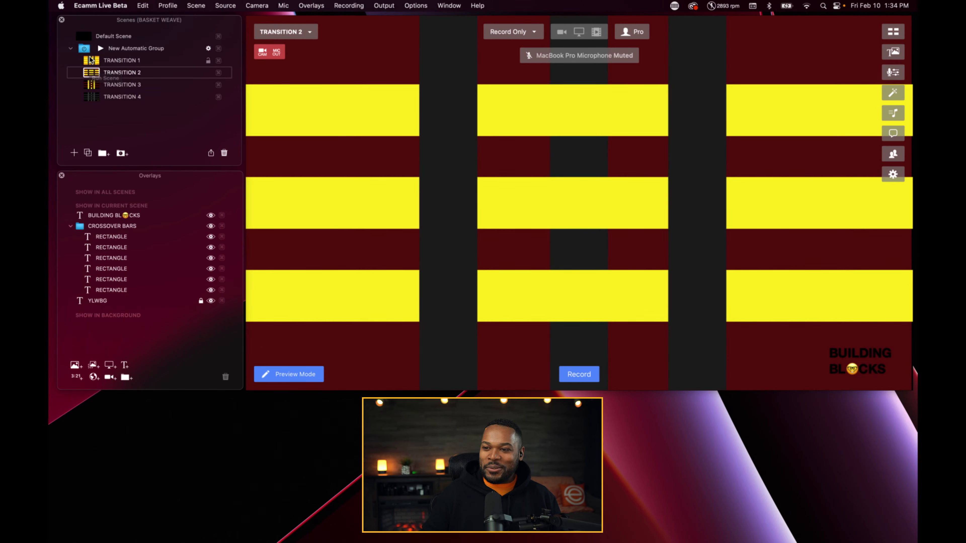
click(90, 59)
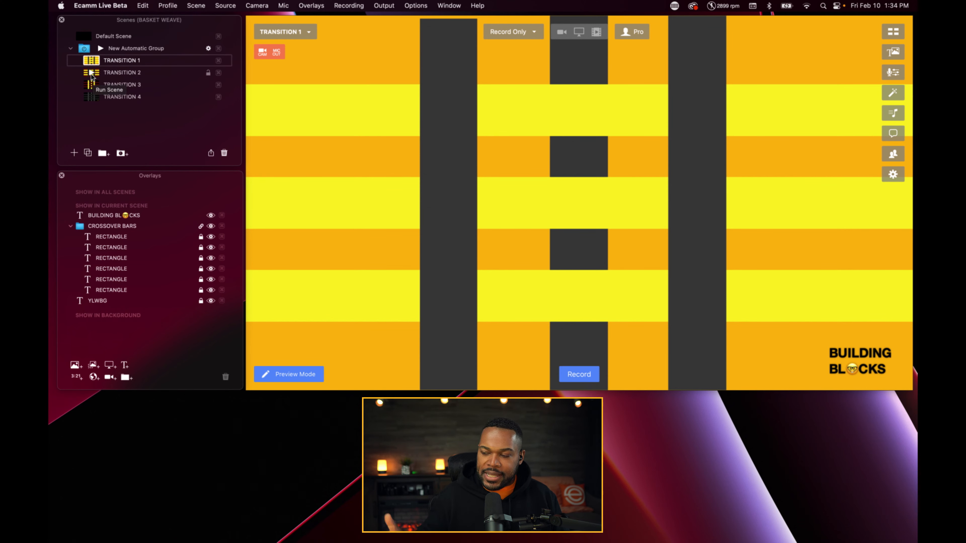
click(91, 73)
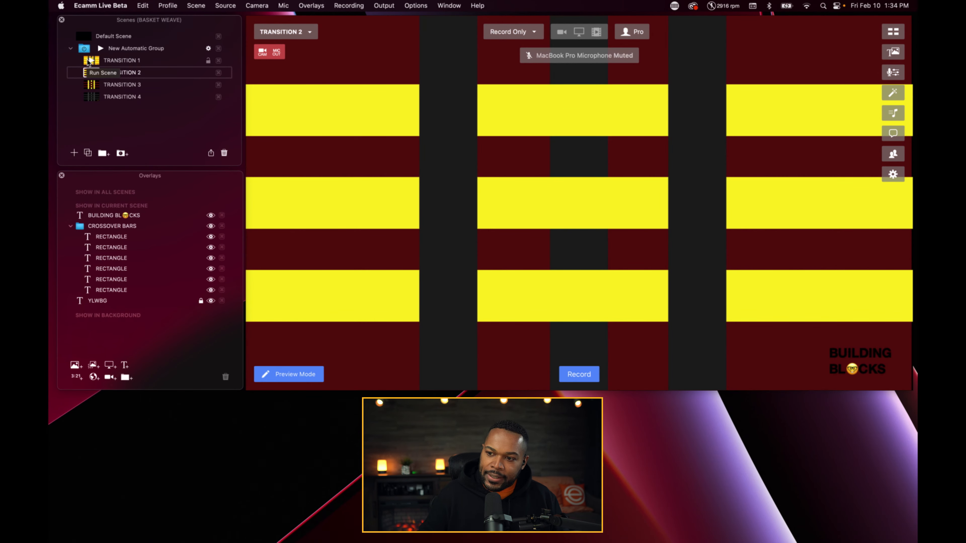
click(91, 62)
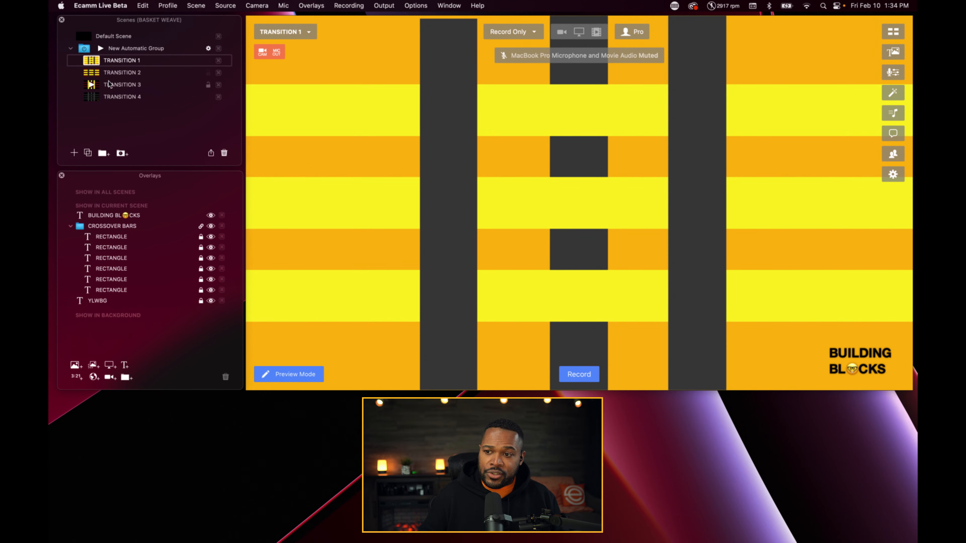
- Duplicate the TRANSITION 1 scene and set the YLWBG overlay's background colour to Midnight in the copy
click(87, 153)
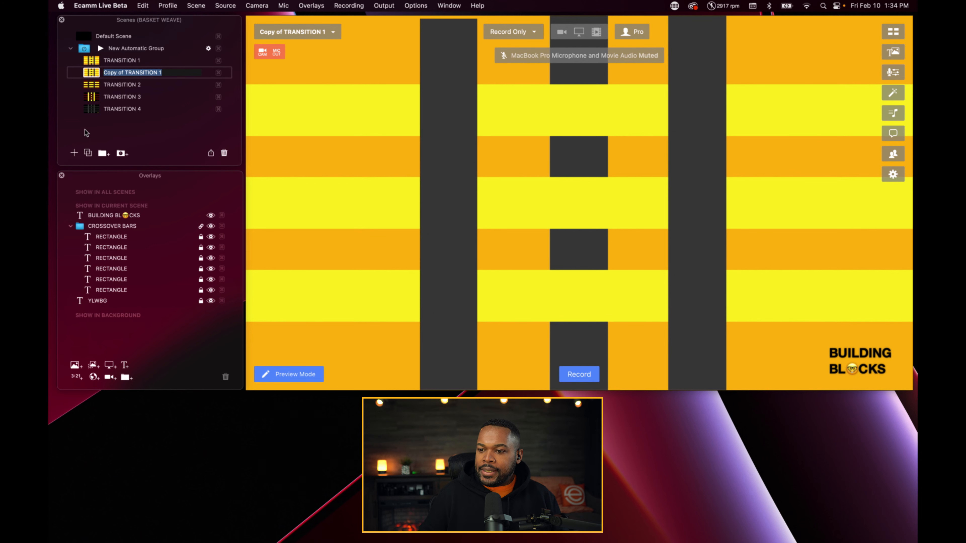
double_click(97, 301)
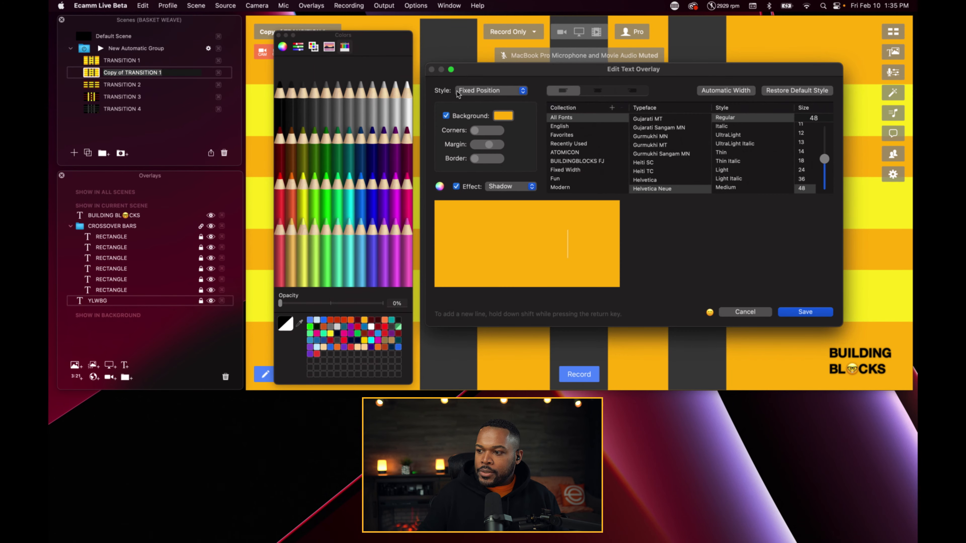
click(506, 117)
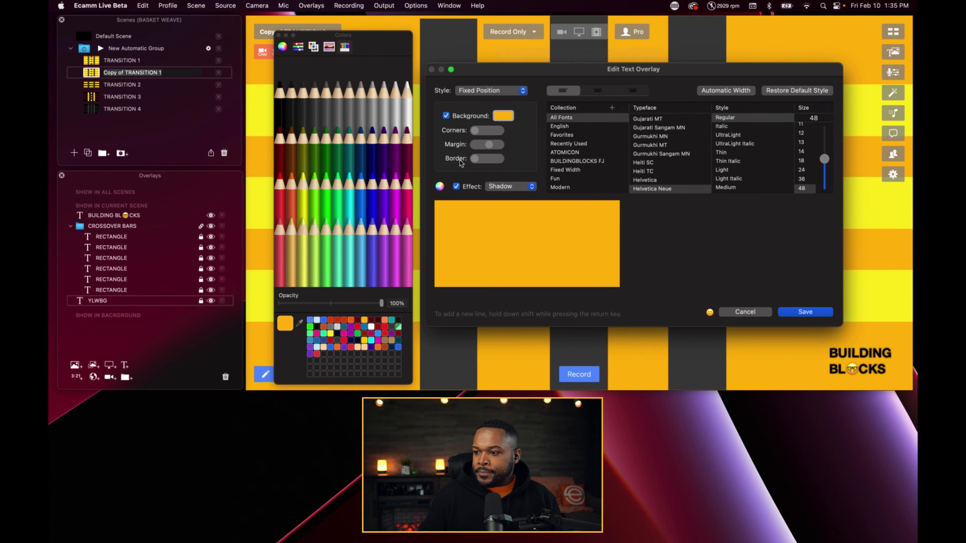
click(374, 158)
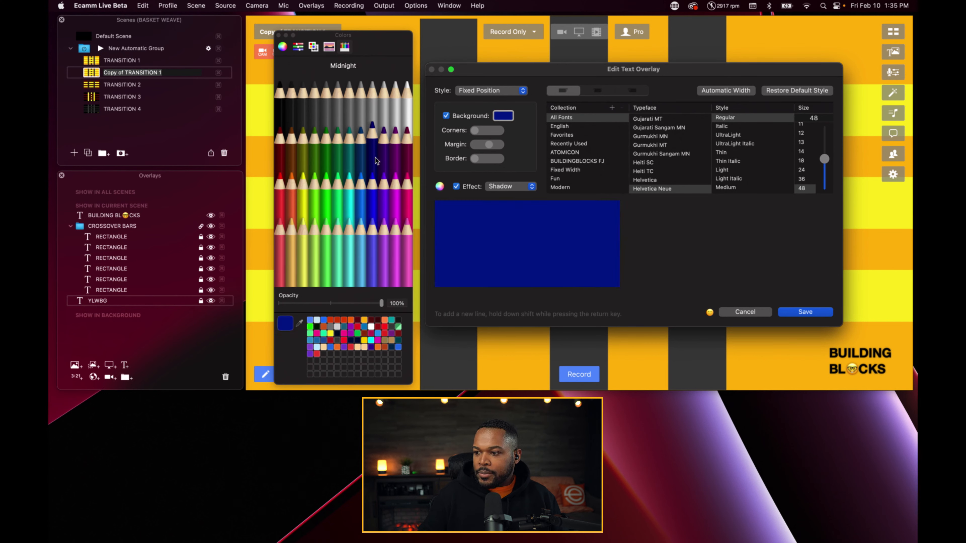
click(806, 312)
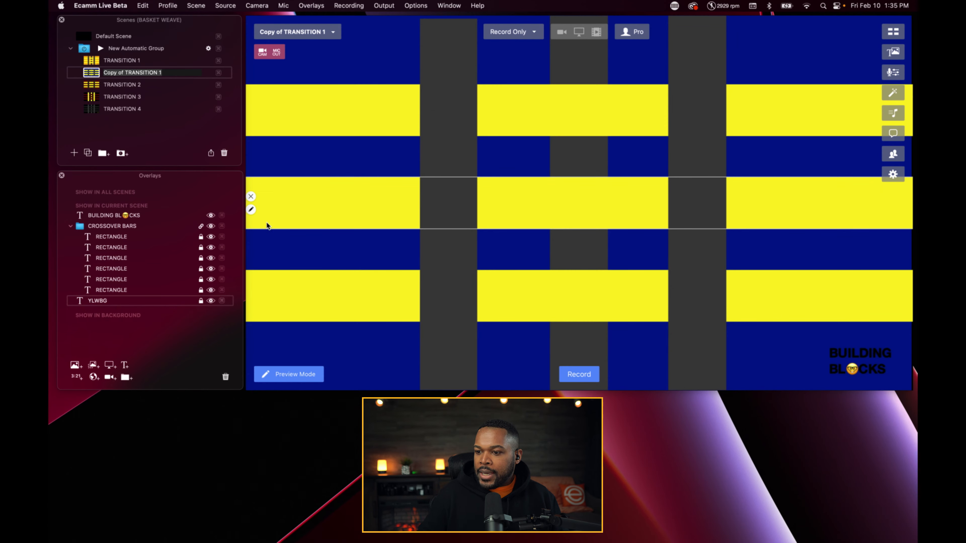
- Set the background colour of the first RECTANGLE overlay, the right vertical bar, to Mocha
click(120, 239)
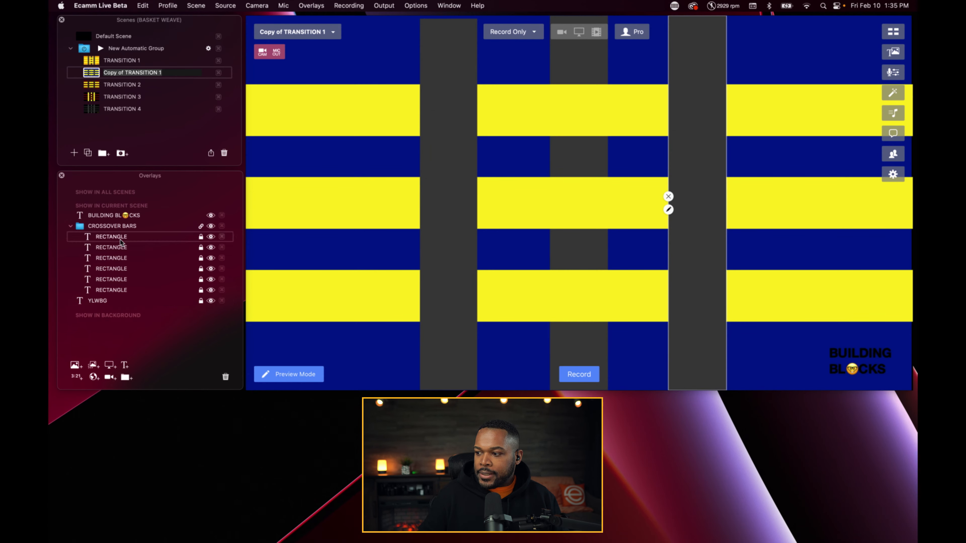
double_click(121, 240)
click(503, 116)
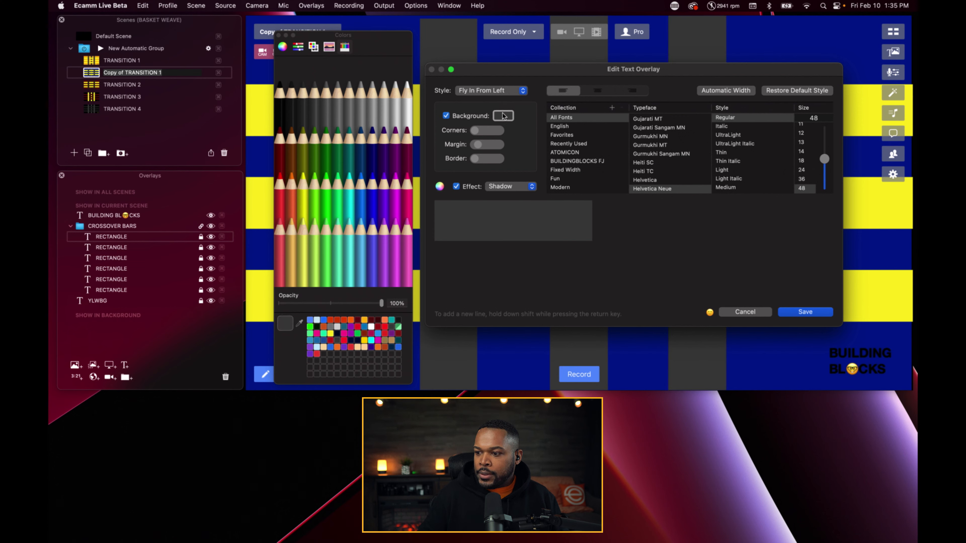
click(286, 158)
click(291, 159)
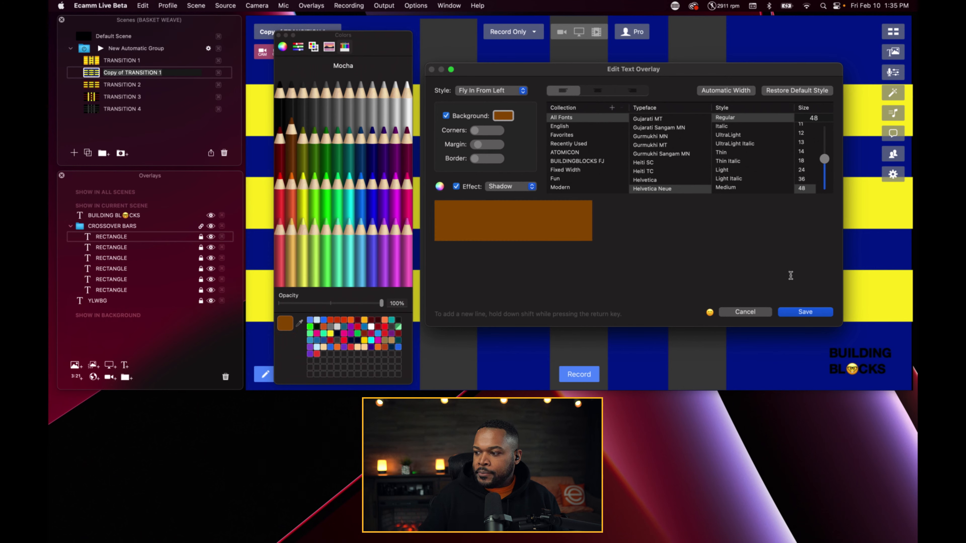
click(794, 312)
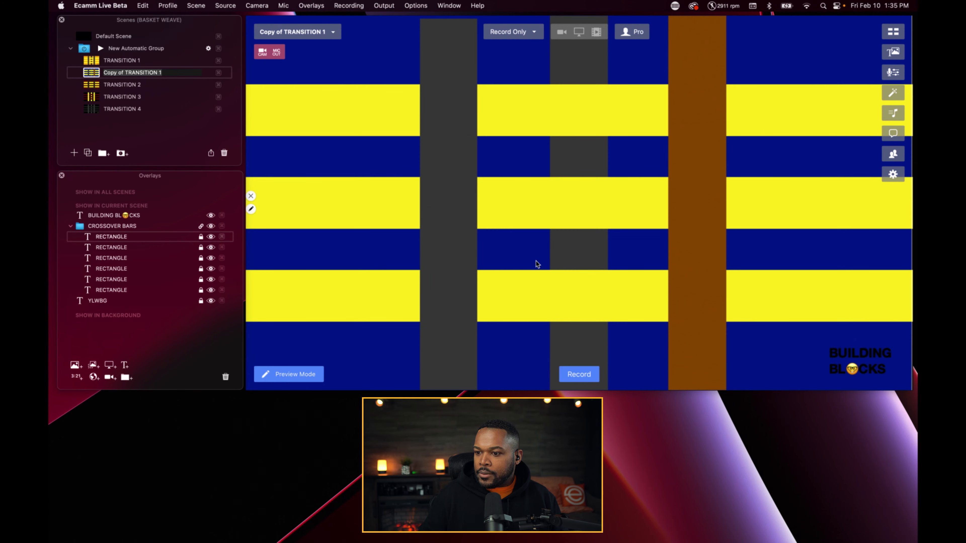
- Set the background colour of the second RECTANGLE overlay, the left vertical bar, to Mocha
double_click(138, 248)
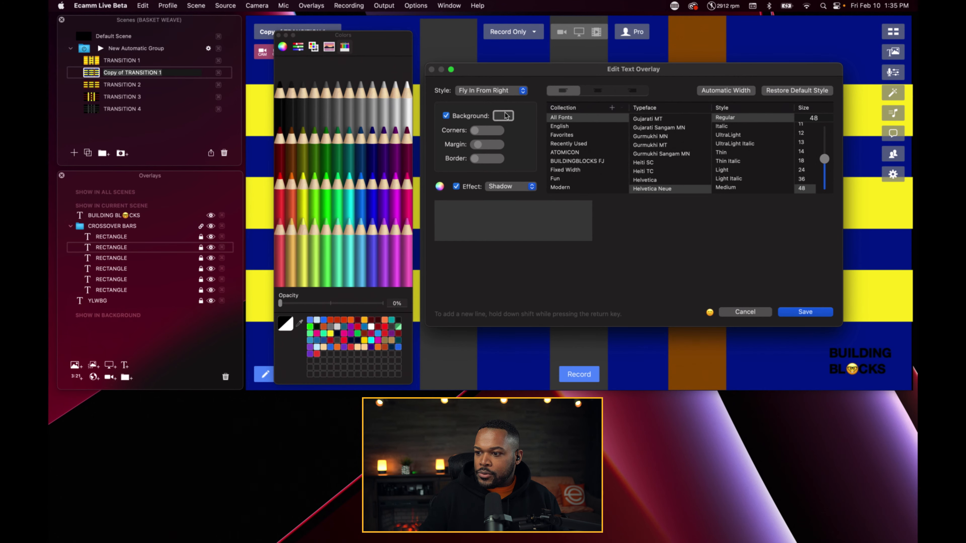
click(337, 141)
click(291, 135)
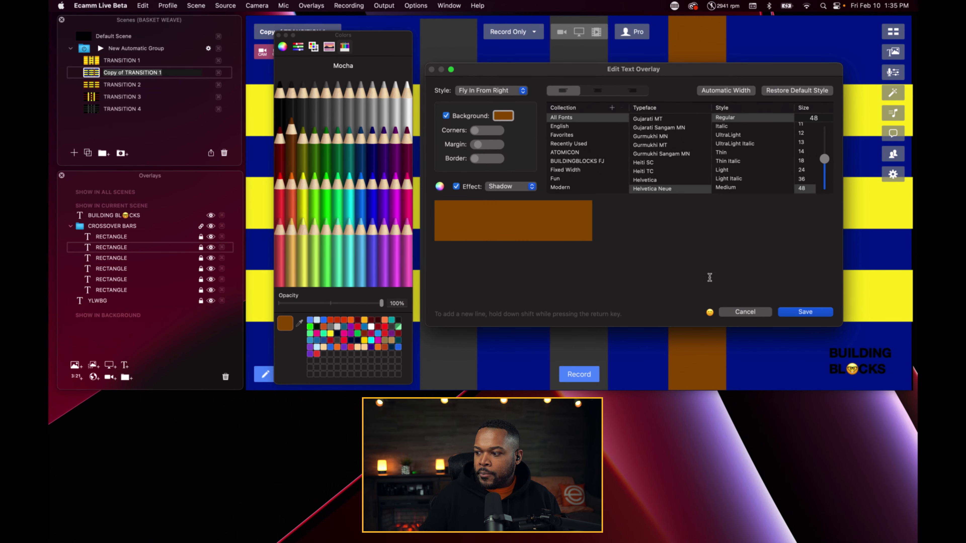
click(785, 311)
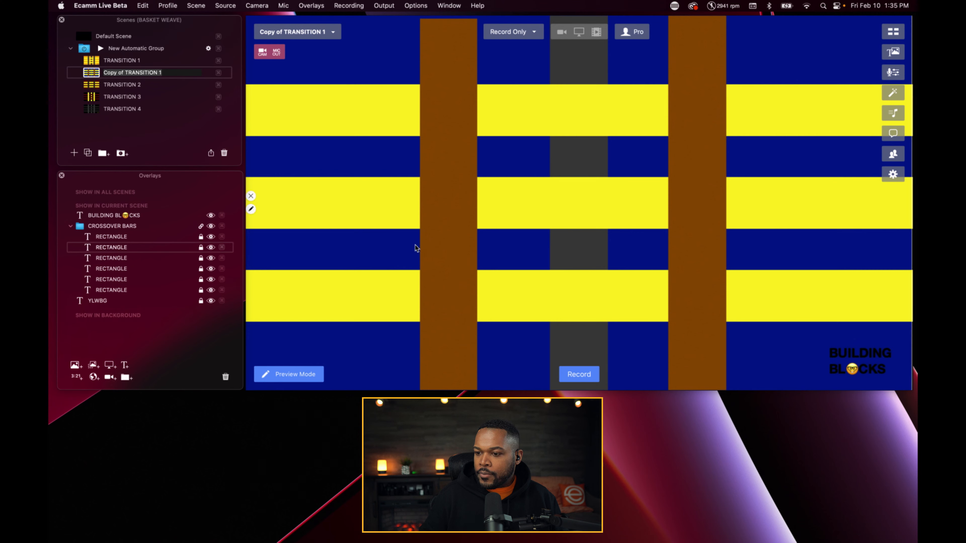
- Set the background colour of the last RECTANGLE overlay, the middle vertical bar, to Mocha
double_click(110, 258)
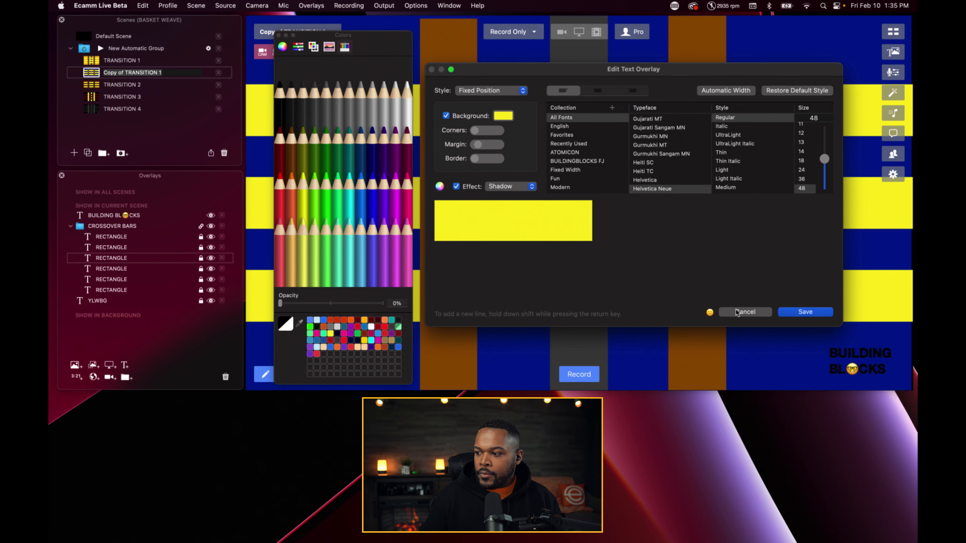
click(744, 312)
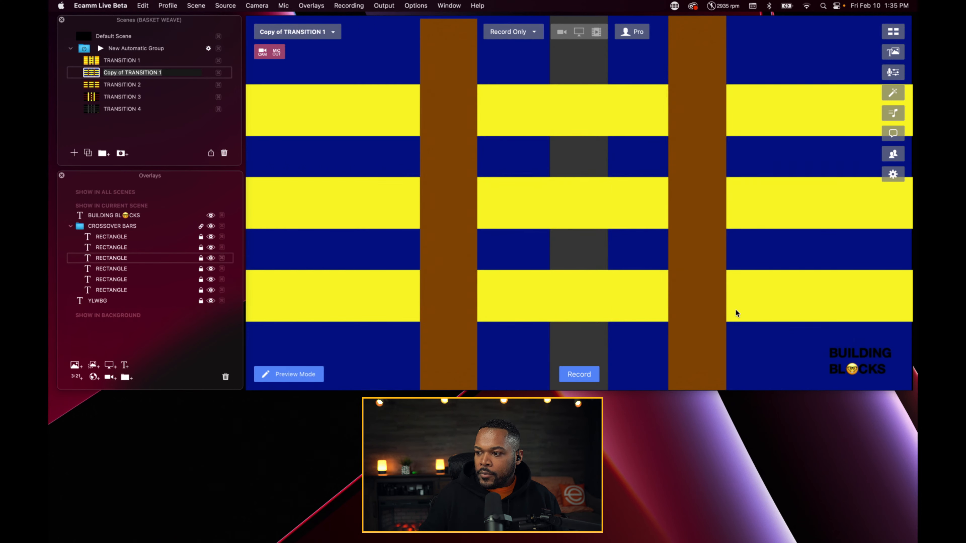
double_click(110, 292)
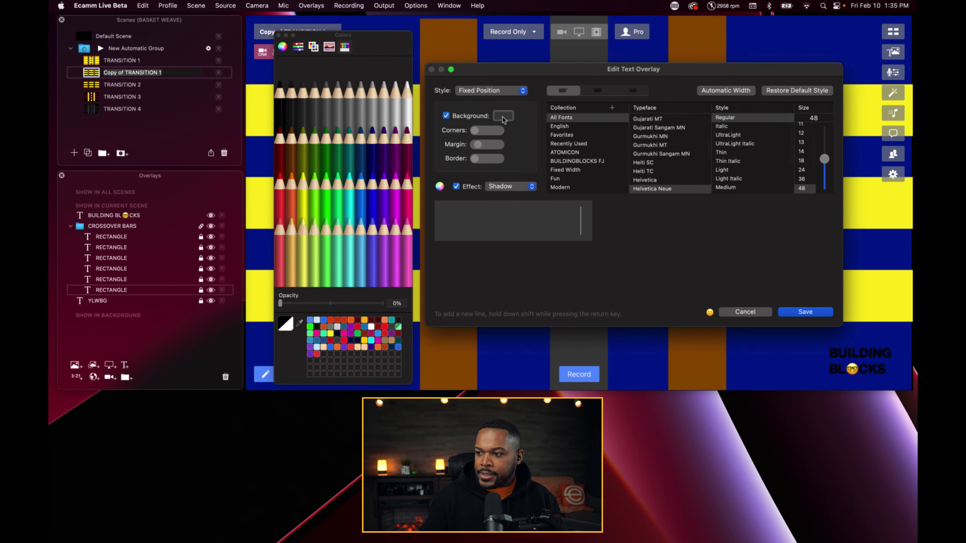
click(503, 118)
click(291, 151)
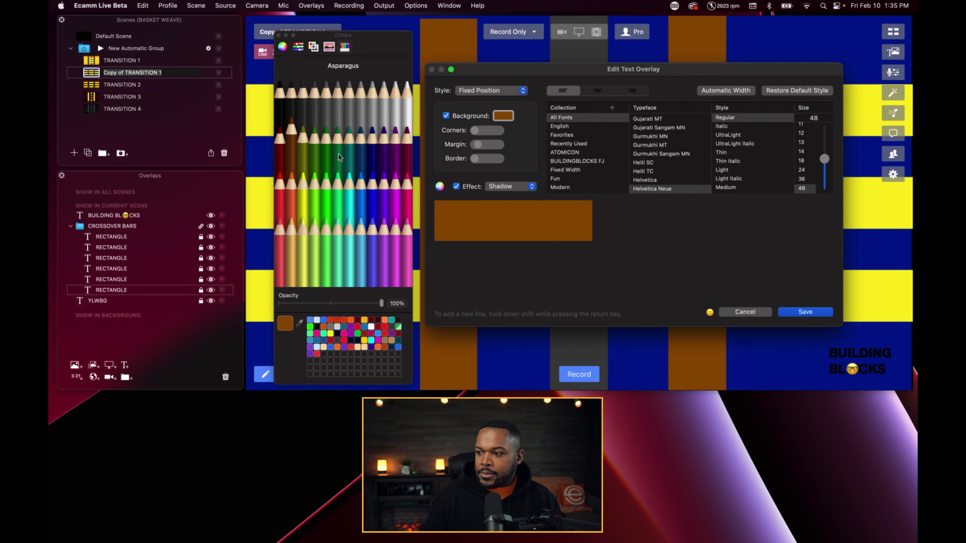
click(790, 314)
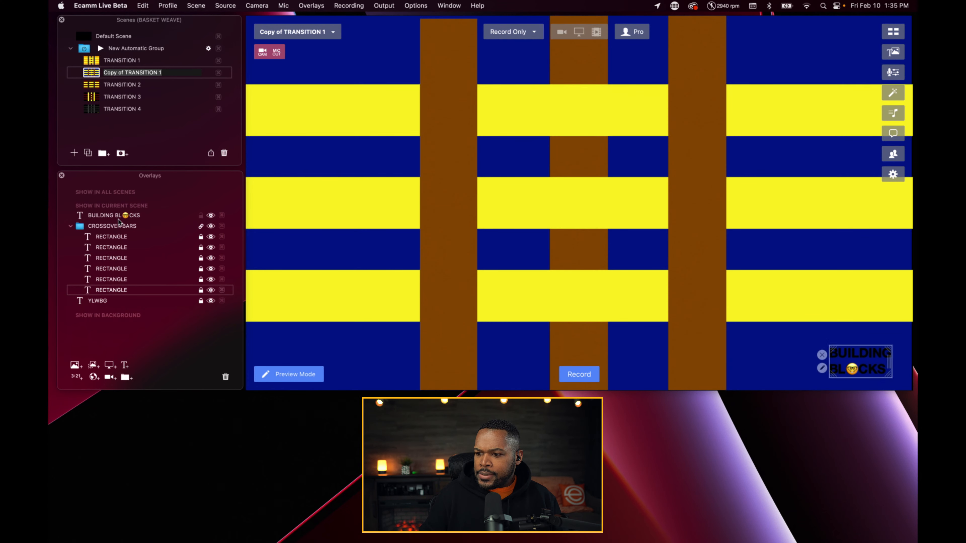
- Set the background colour of the third RECTANGLE overlay, the middle horizontal bar, to Teal
double_click(117, 259)
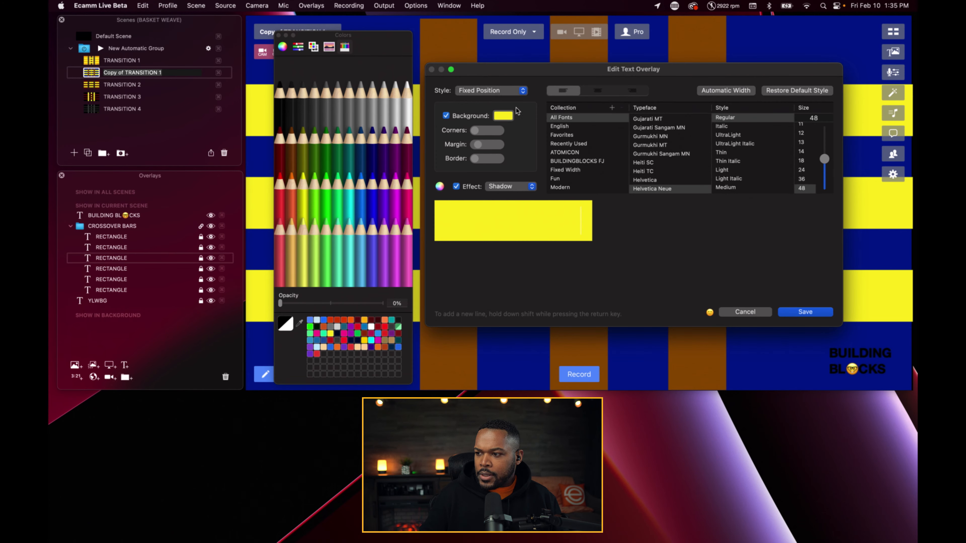
click(507, 118)
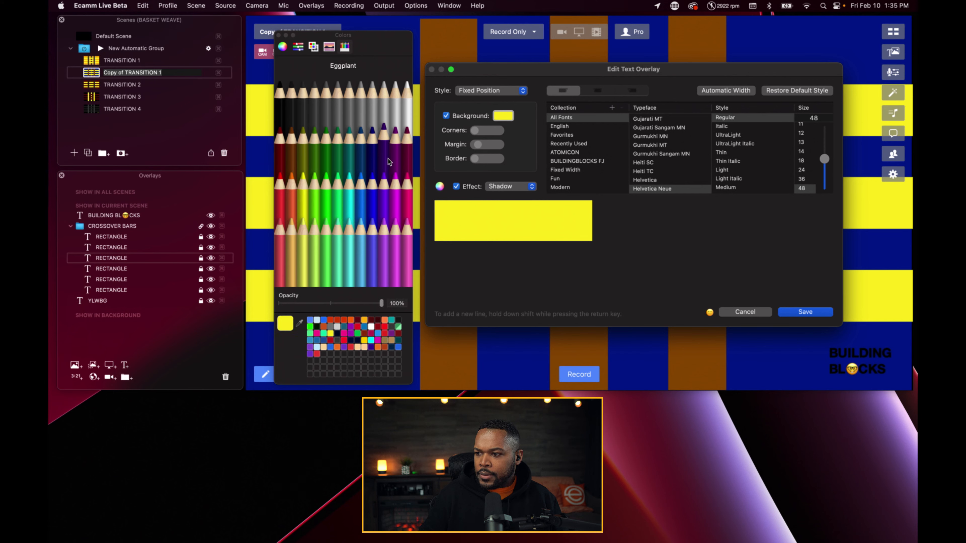
click(353, 159)
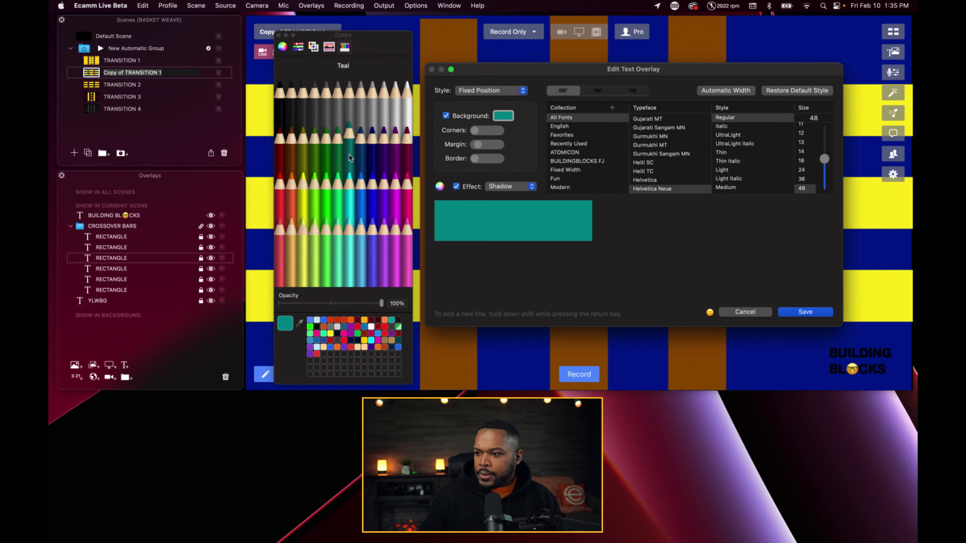
click(803, 312)
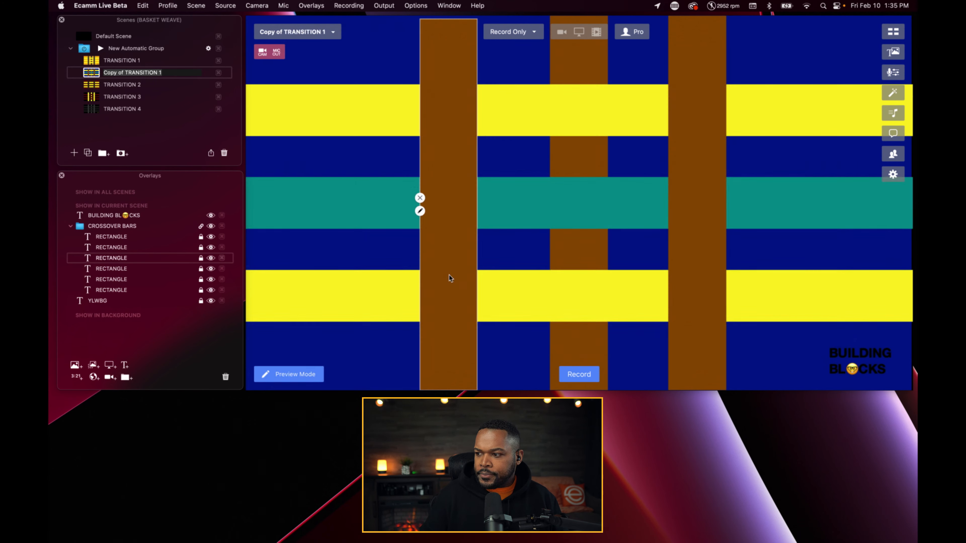
- Set the background colour of the fourth RECTANGLE overlay, the upper horizontal bar, to Teal
double_click(114, 268)
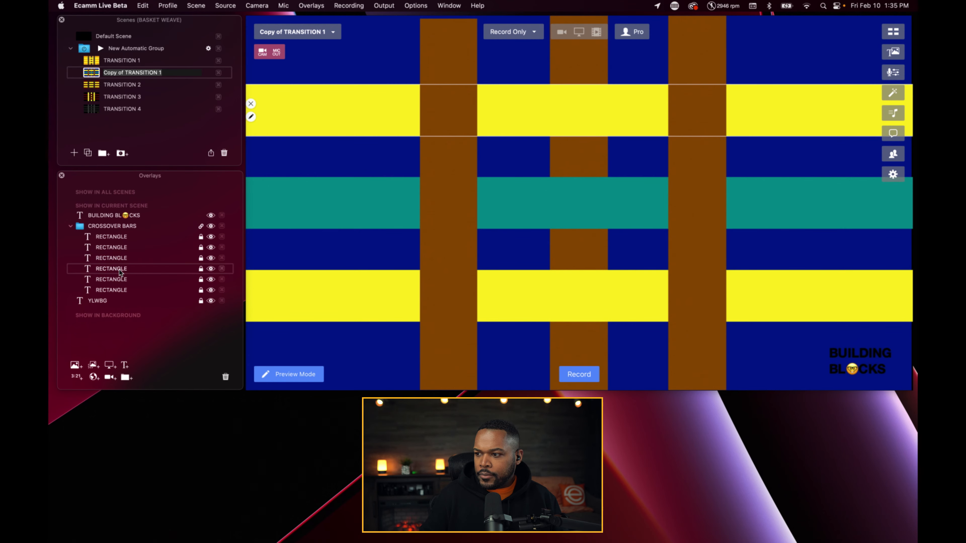
click(503, 116)
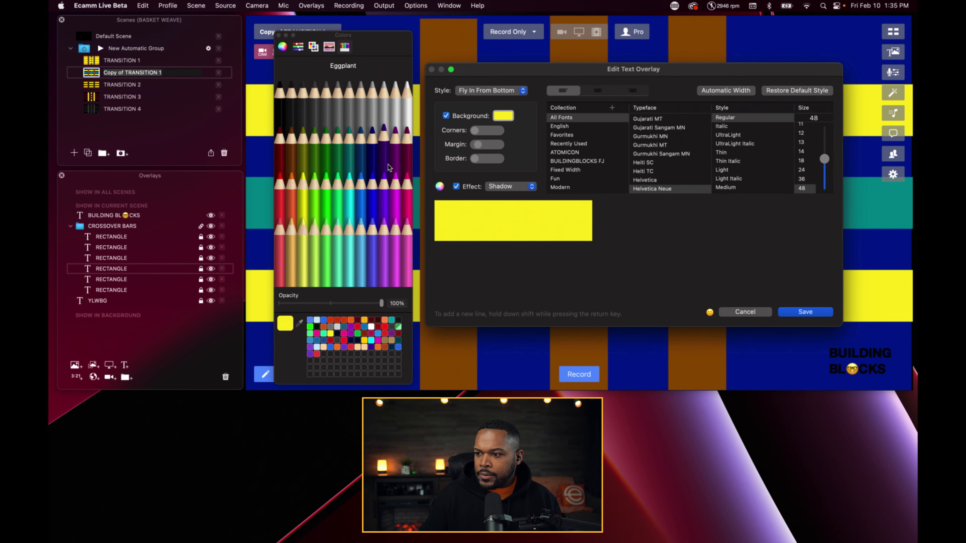
click(350, 161)
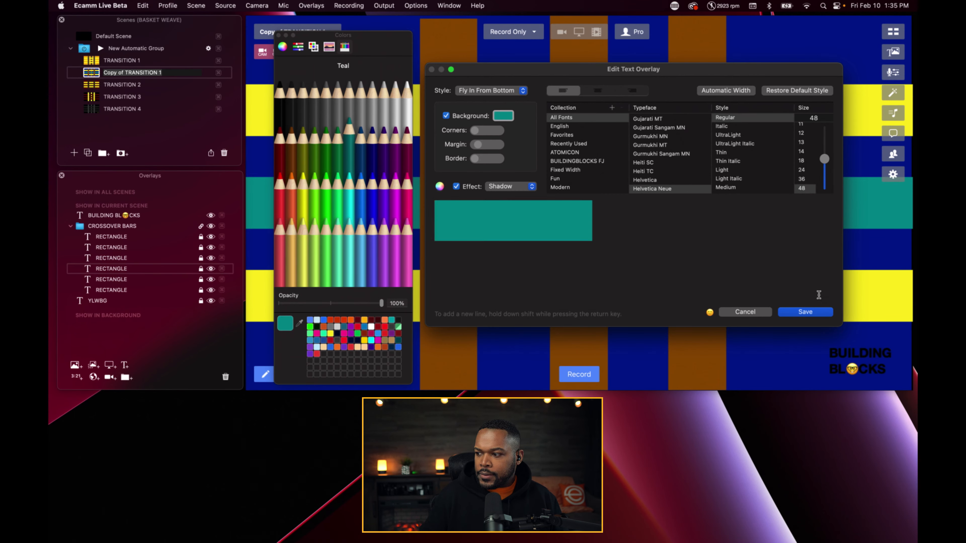
click(805, 312)
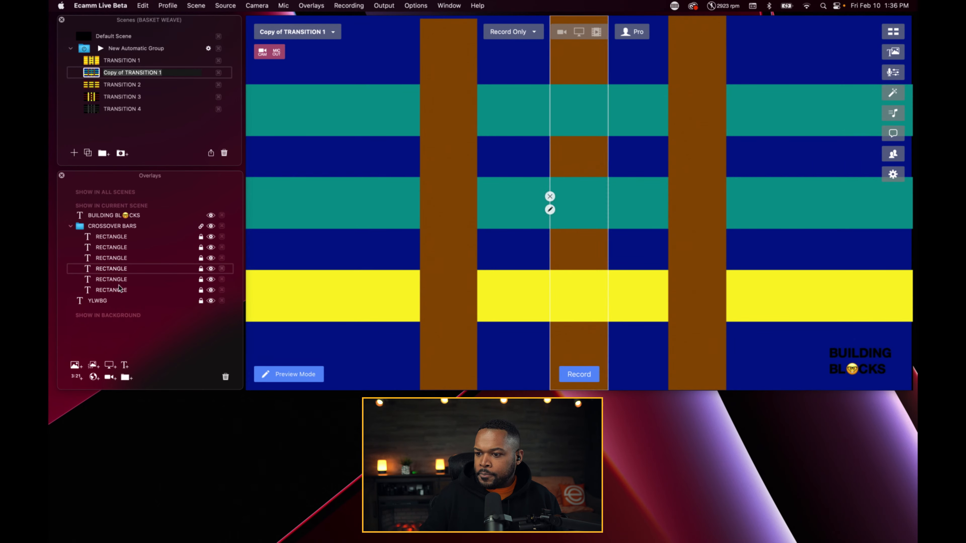
- Set the background colour of the fifth RECTANGLE overlay, the lower horizontal bar, to Teal
click(251, 301)
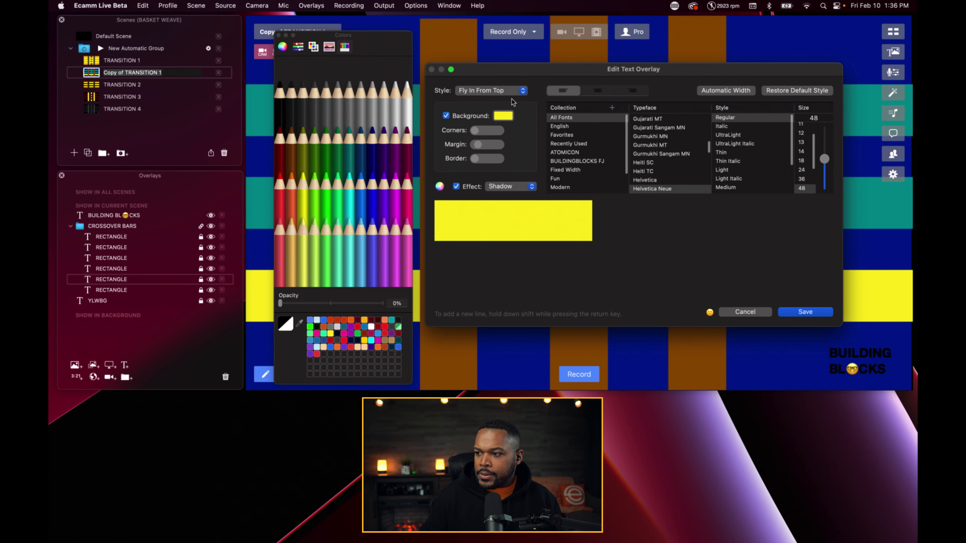
click(503, 115)
click(350, 154)
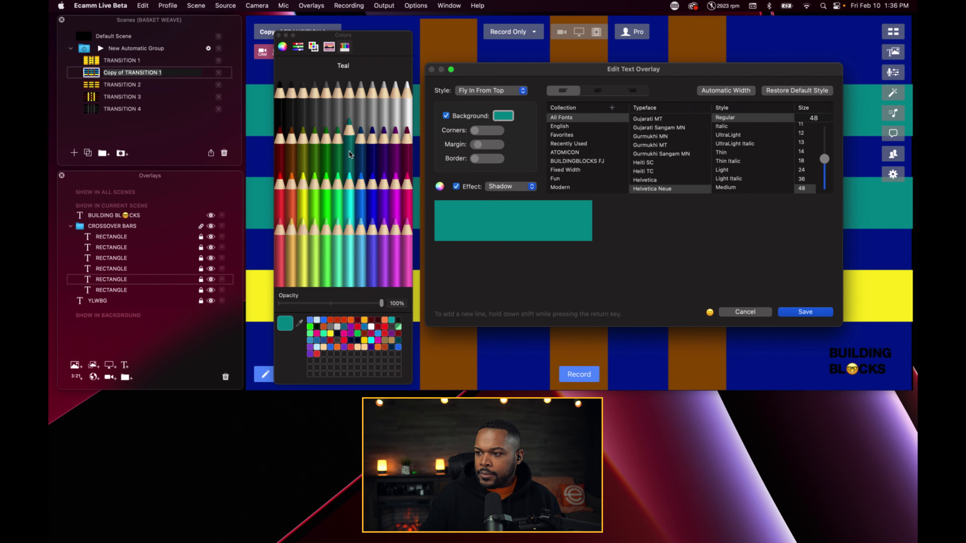
click(805, 312)
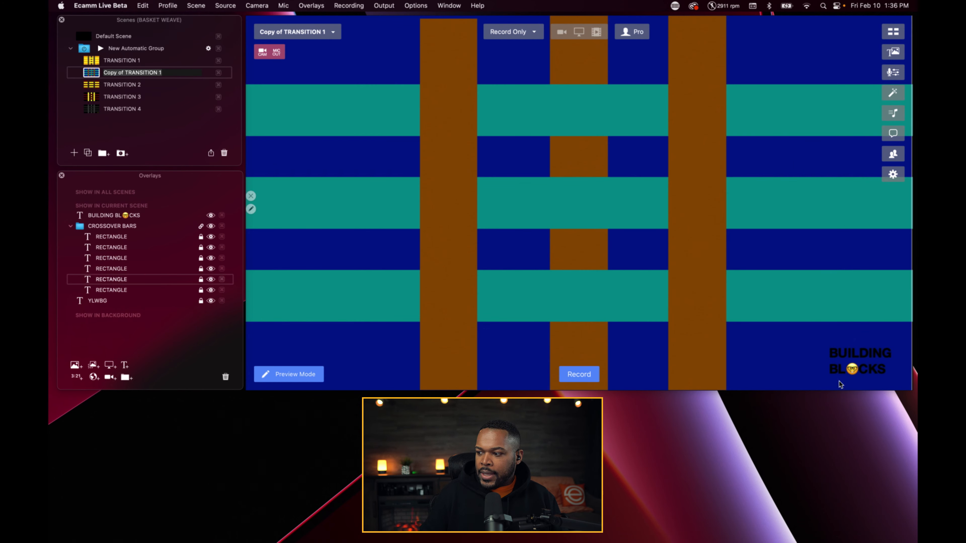
- Set the text colour of the BUILDING BLOCKS overlay to Snow
click(854, 367)
double_click(854, 368)
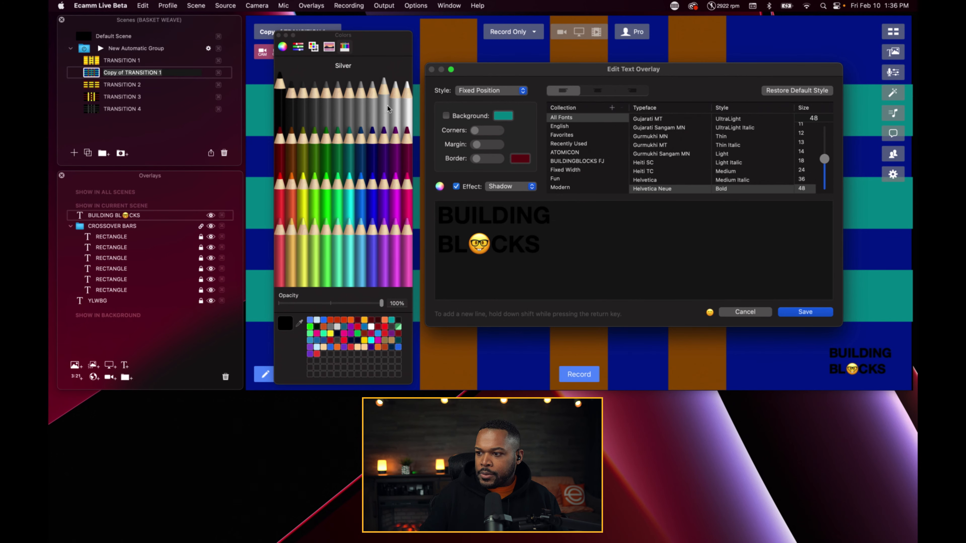
click(404, 104)
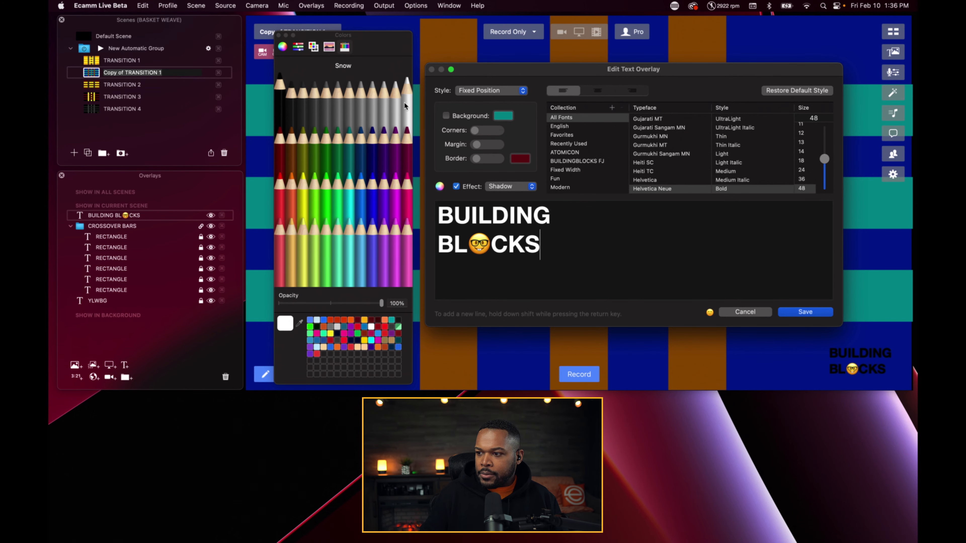
click(791, 313)
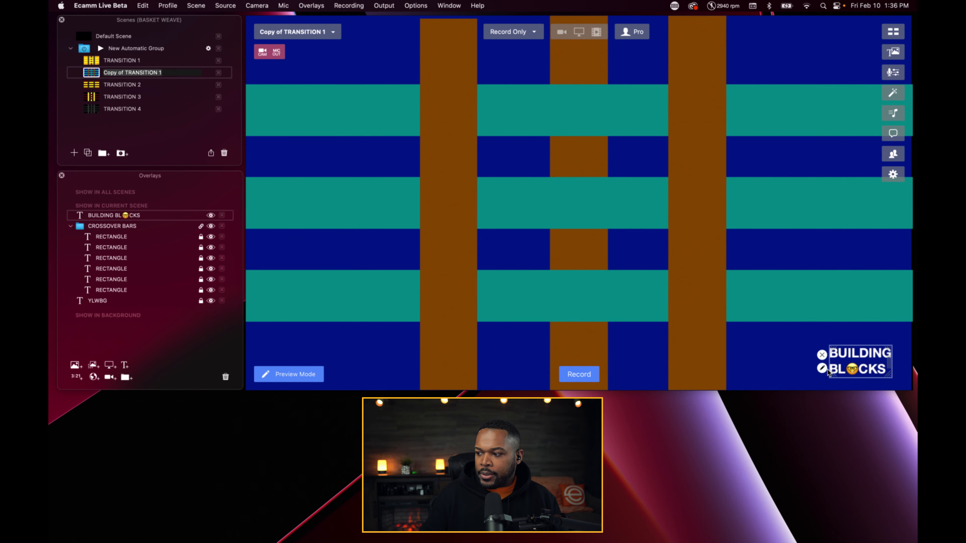
- Set the text colour of the BUILDING BLOCKS overlay to Mocha
double_click(839, 363)
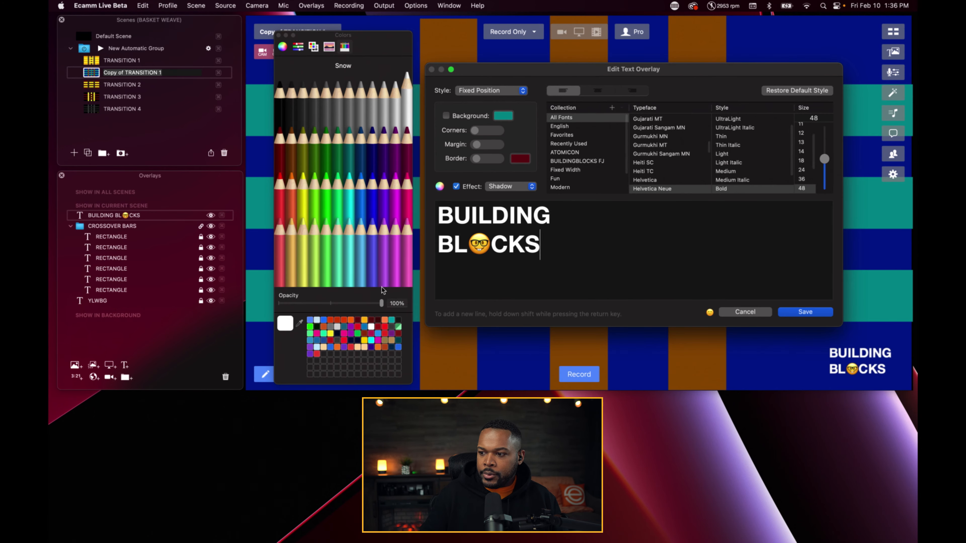
click(292, 147)
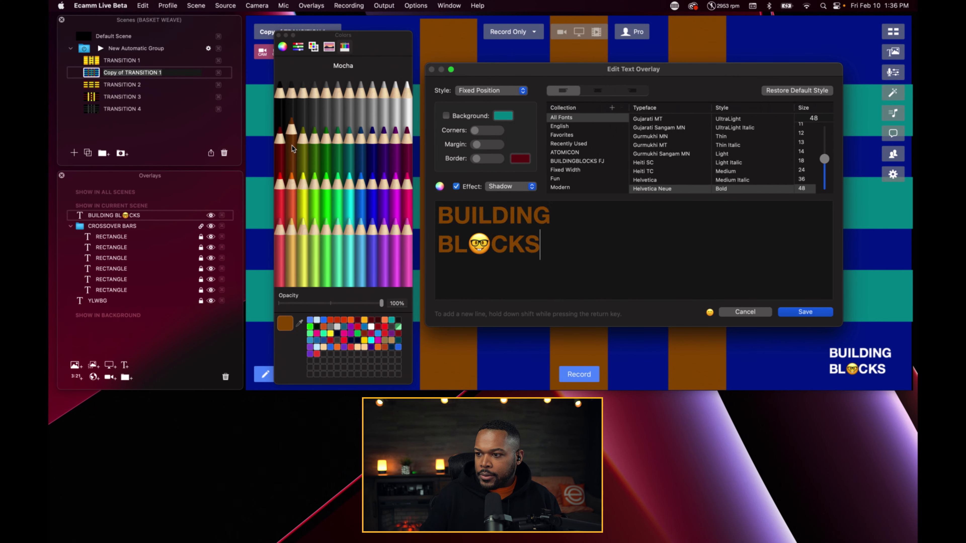
click(788, 312)
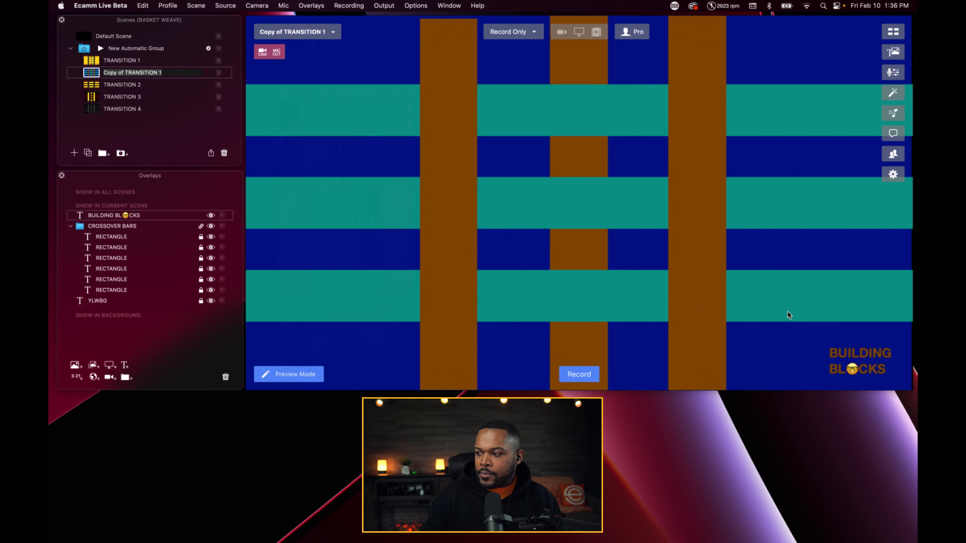
- Set the text colour of the BUILDING BLOCKS overlay to Teal
double_click(835, 369)
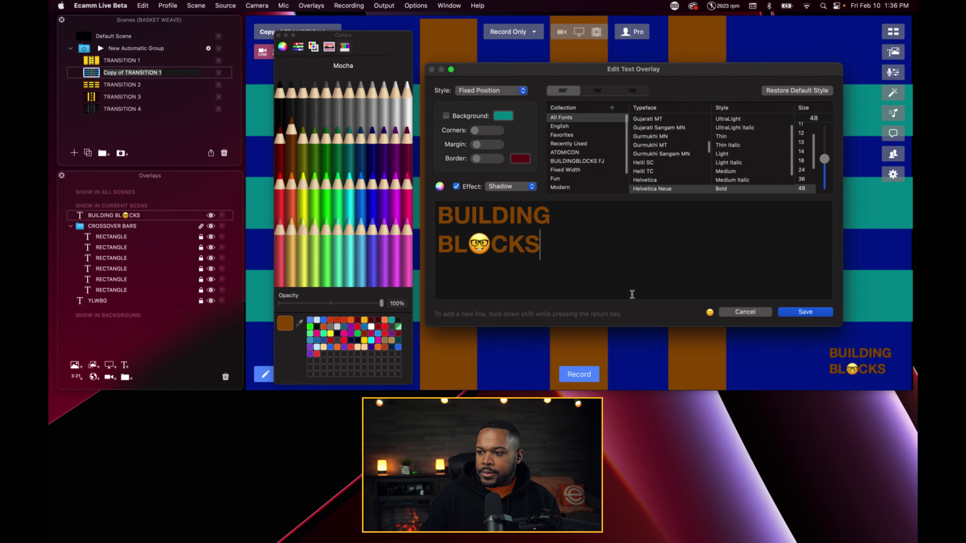
click(346, 163)
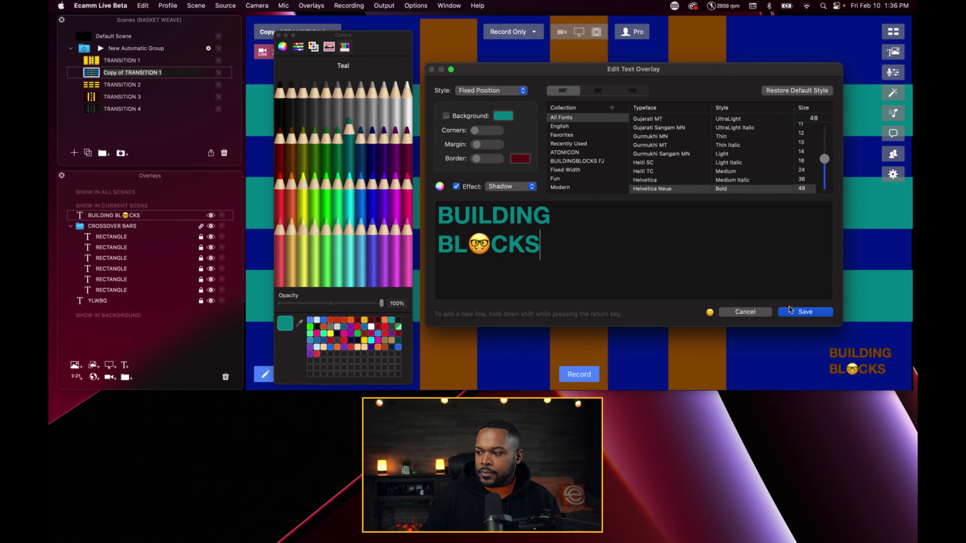
click(791, 314)
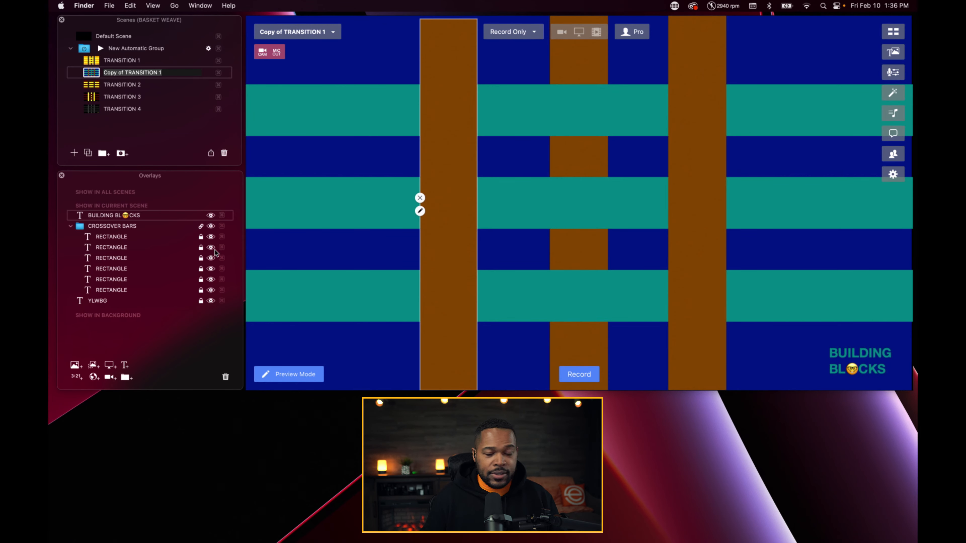
- Try to rename the Copy of TRANSITION 1 scene as TRANSITION 5
double_click(124, 73)
double_click(128, 72)
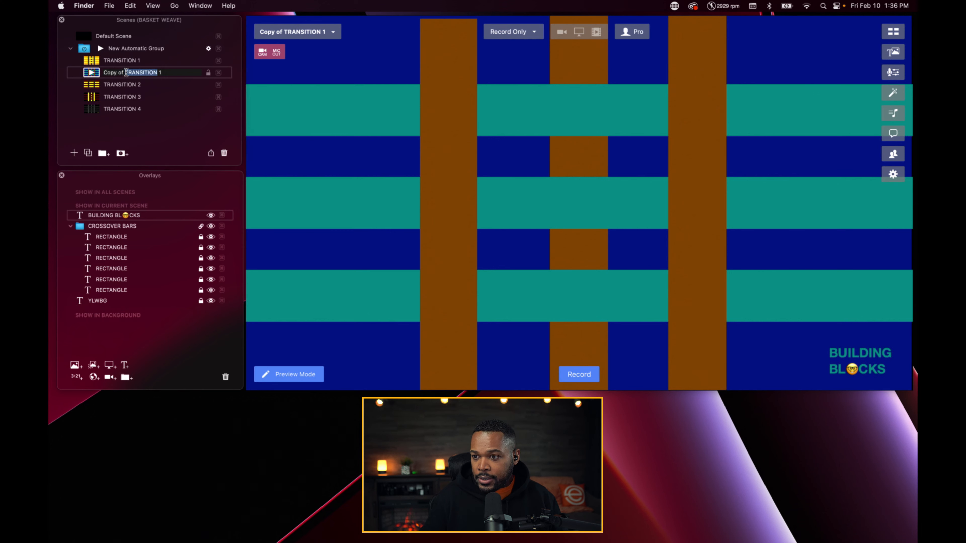
click(126, 73)
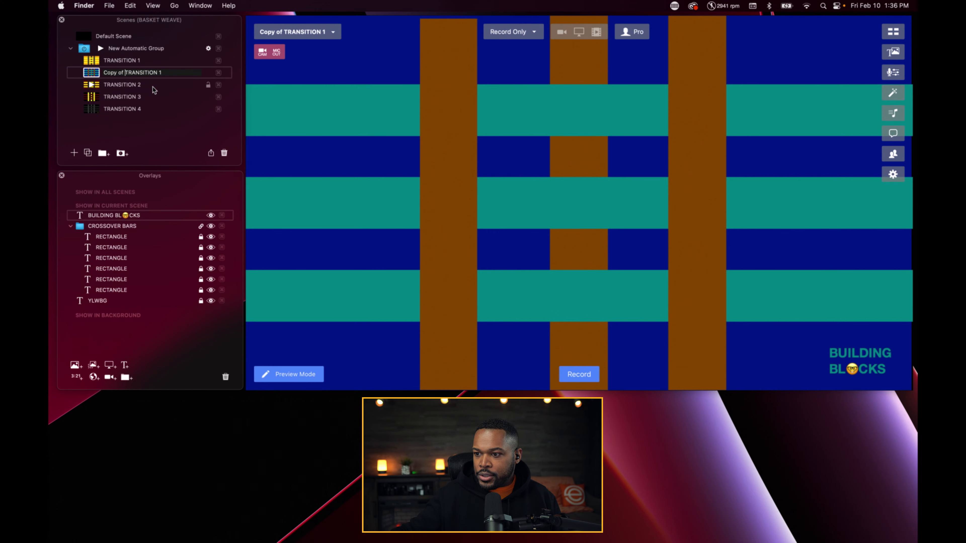
key(BackSpace)
key(BackSpace)
key(BackSpace)
key(BackSpace)
key(BackSpace)
key(BackSpace)
key(BackSpace)
key(BackSpace)
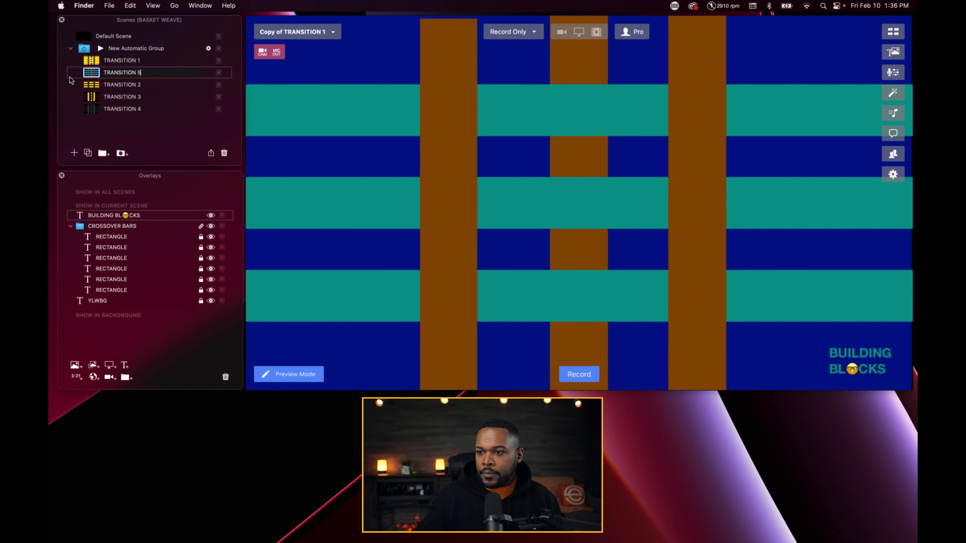
- Move the Copy of TRANSITION 1 scene below TRANSITION 4 inside New Automatic Group and rename it TRANSITION 5
drag(70, 78, 77, 120)
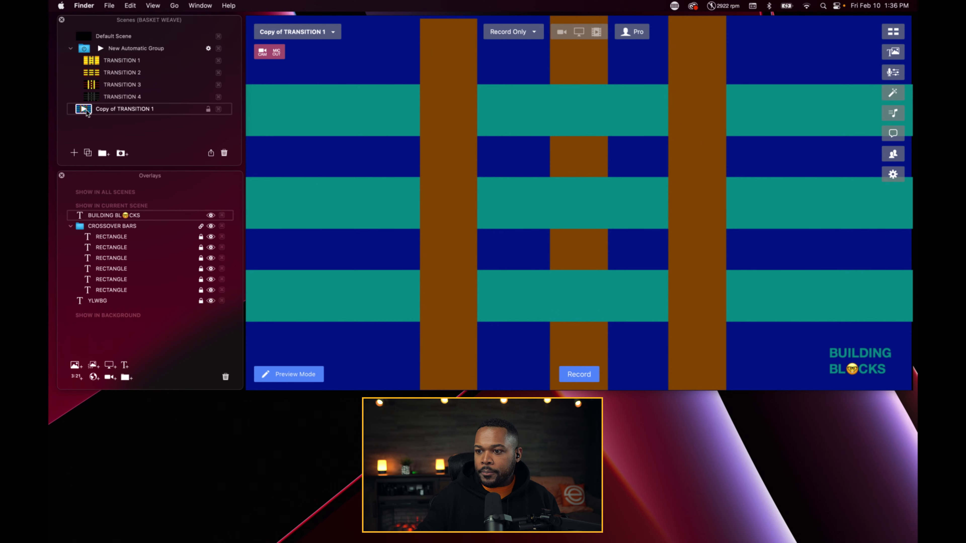
drag(71, 114, 123, 106)
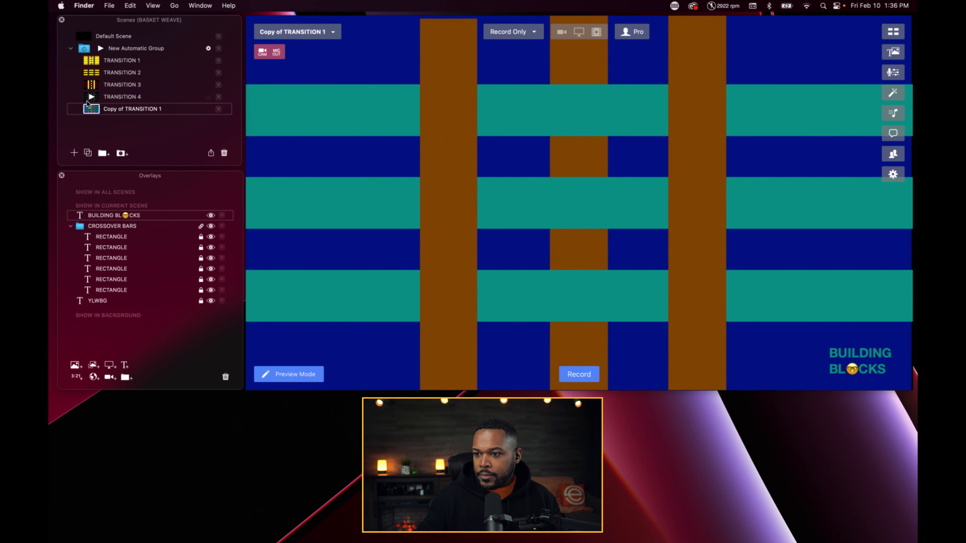
double_click(122, 114)
click(127, 110)
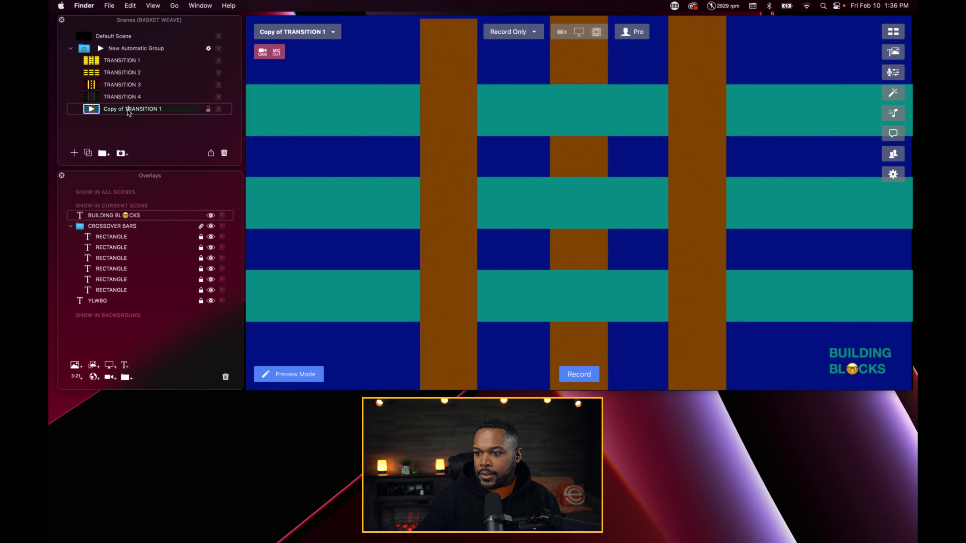
key(BackSpace)
key(BackSpace)
key(BackSpace)
key(BackSpace)
key(BackSpace)
key(BackSpace)
key(BackSpace)
key(BackSpace)
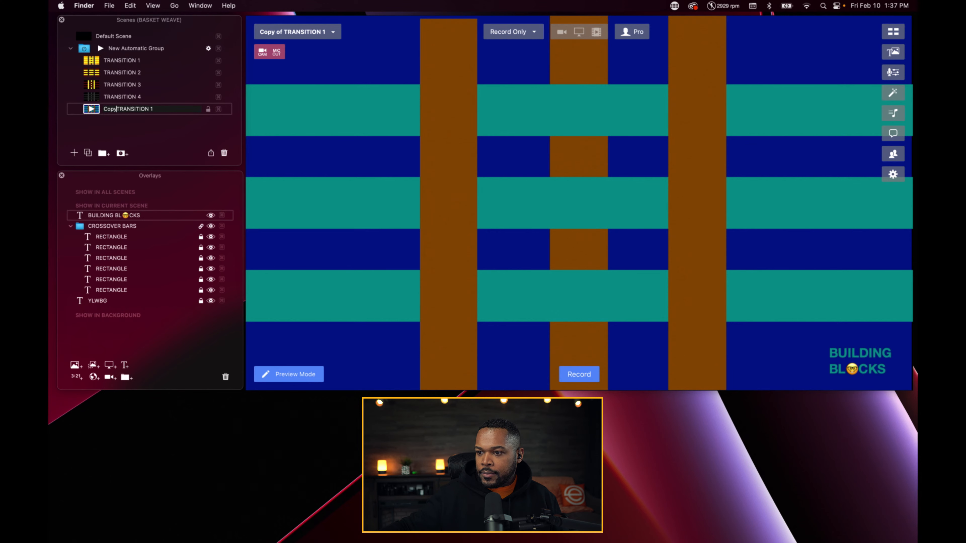
key(BackSpace)
key(BackSpace)
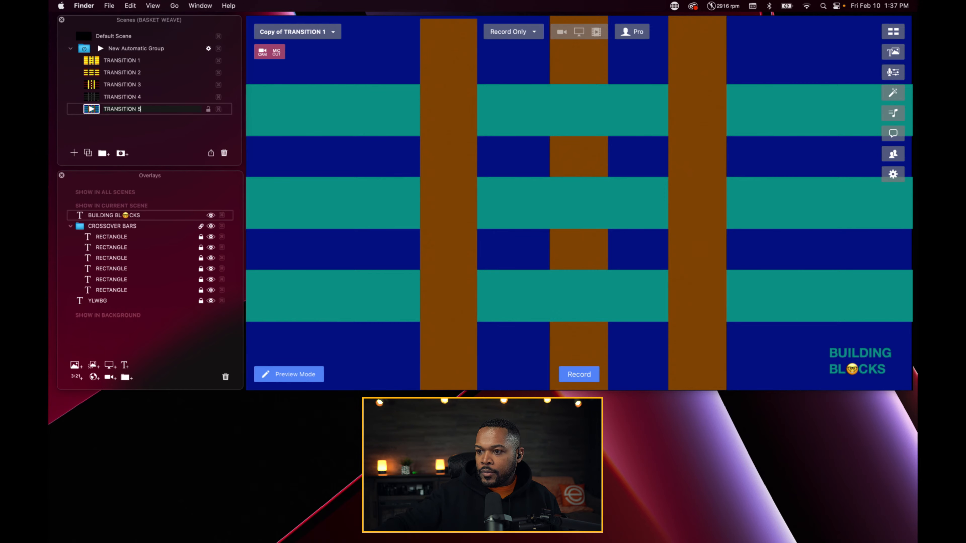
- Run the scenes TRANSITION 1 through TRANSITION 5 in order to preview each basket weave transition
click(91, 64)
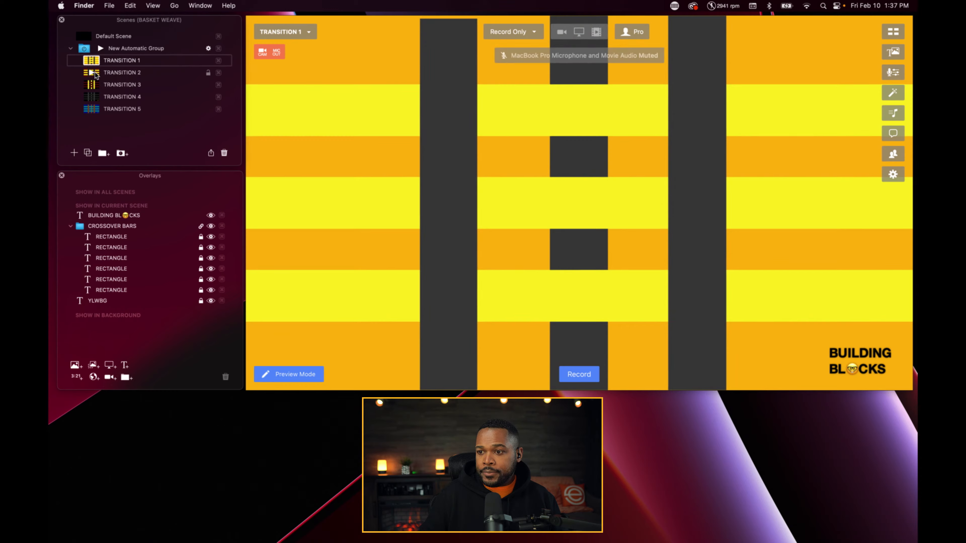
click(95, 74)
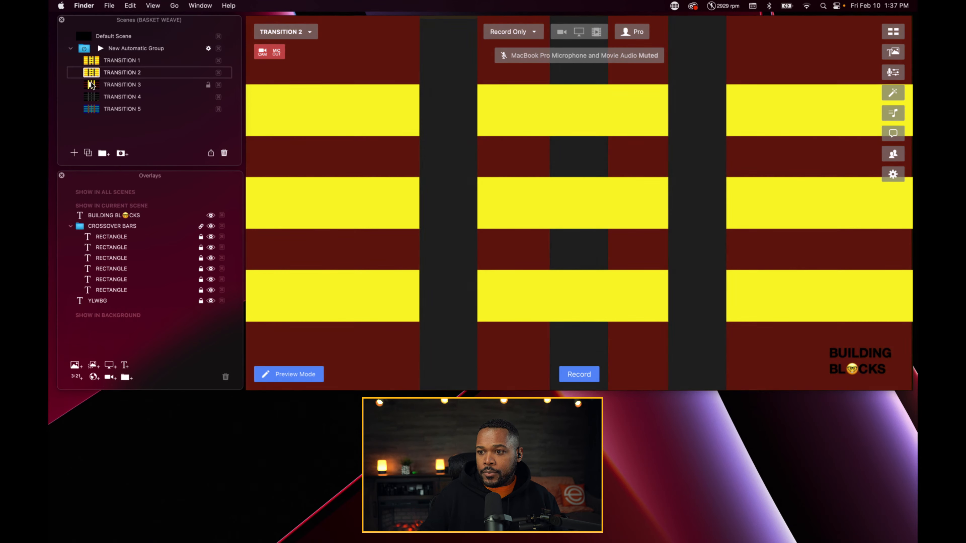
click(92, 85)
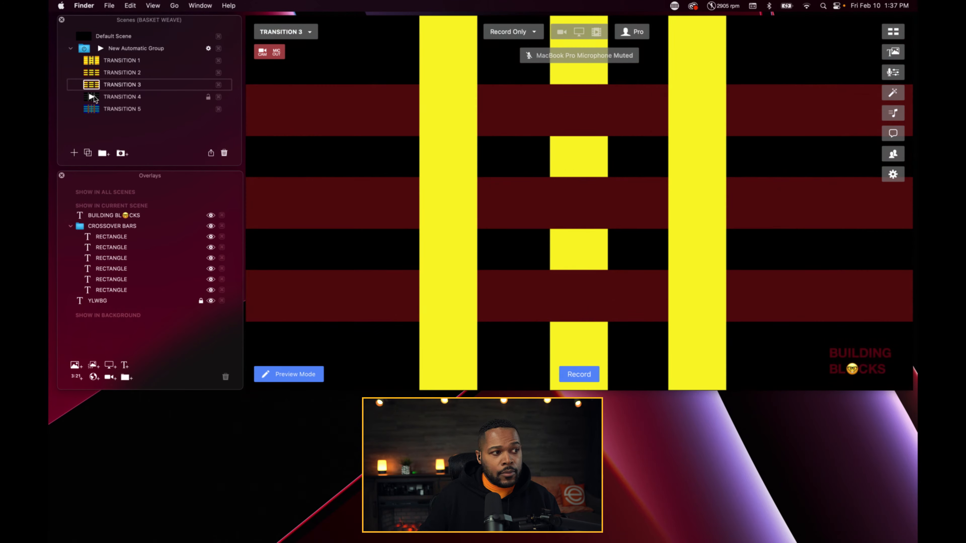
click(93, 95)
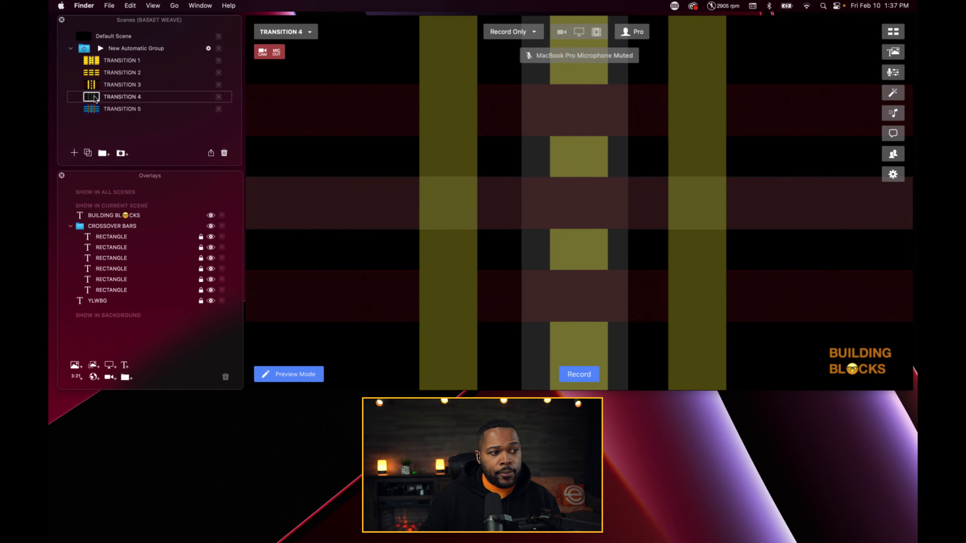
click(92, 111)
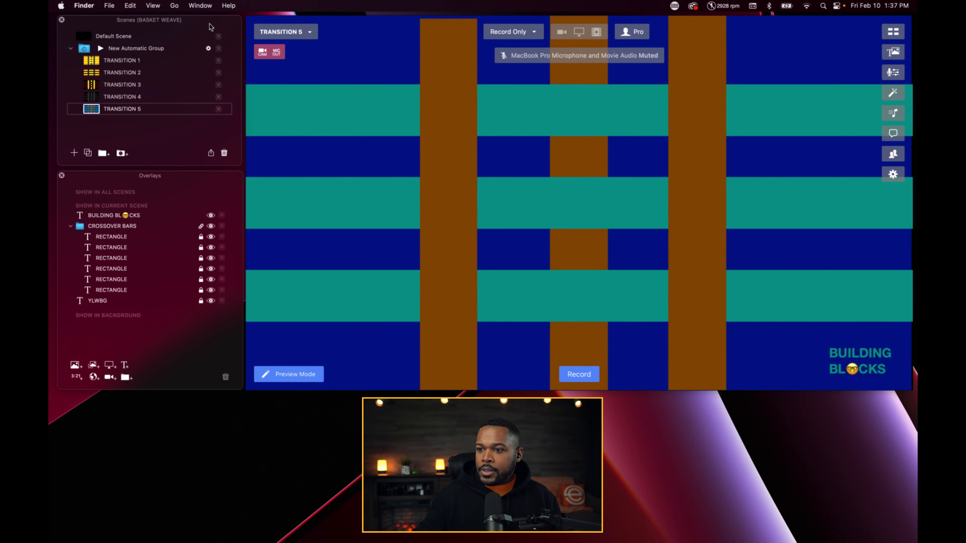
- Run TRANSITION 1, TRANSITION 2 and TRANSITION 5 again to compare their colour changes
click(94, 63)
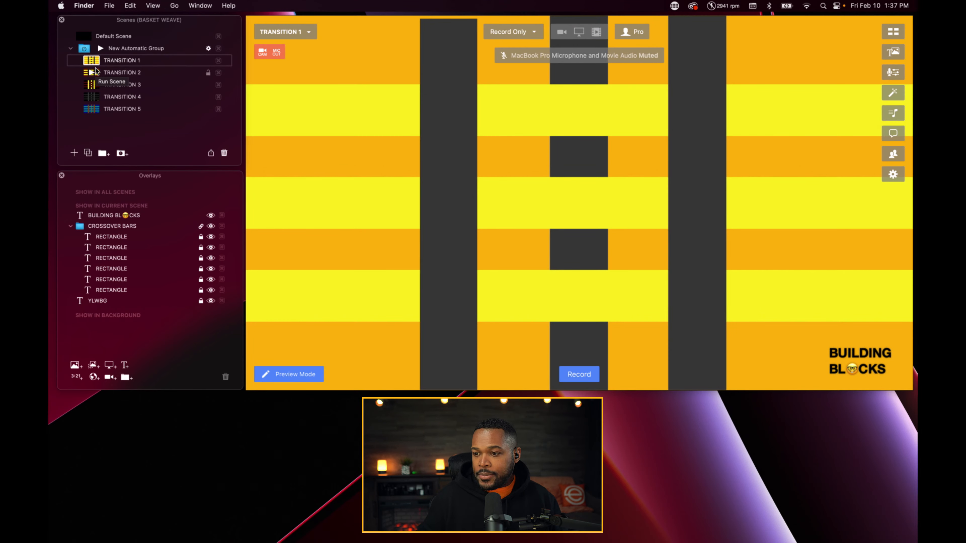
click(92, 72)
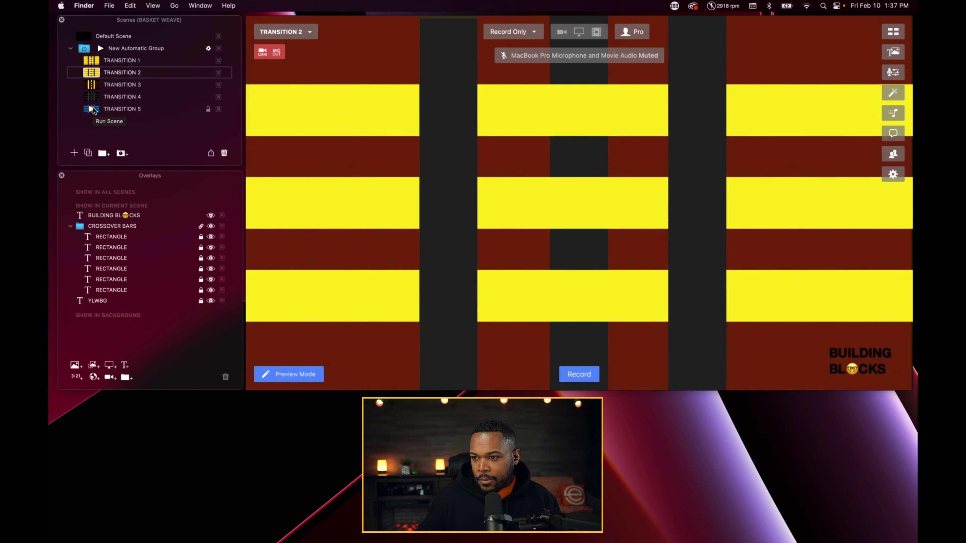
click(92, 109)
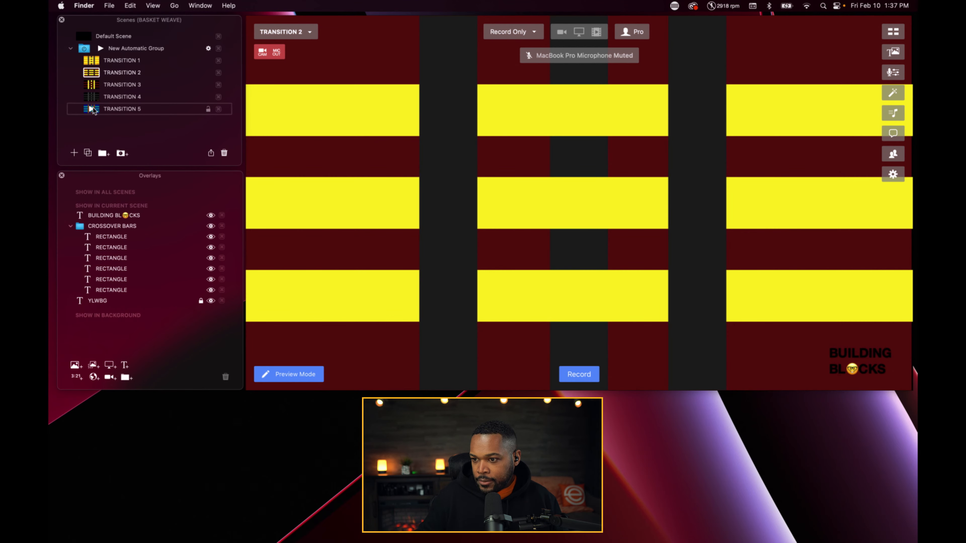
click(92, 109)
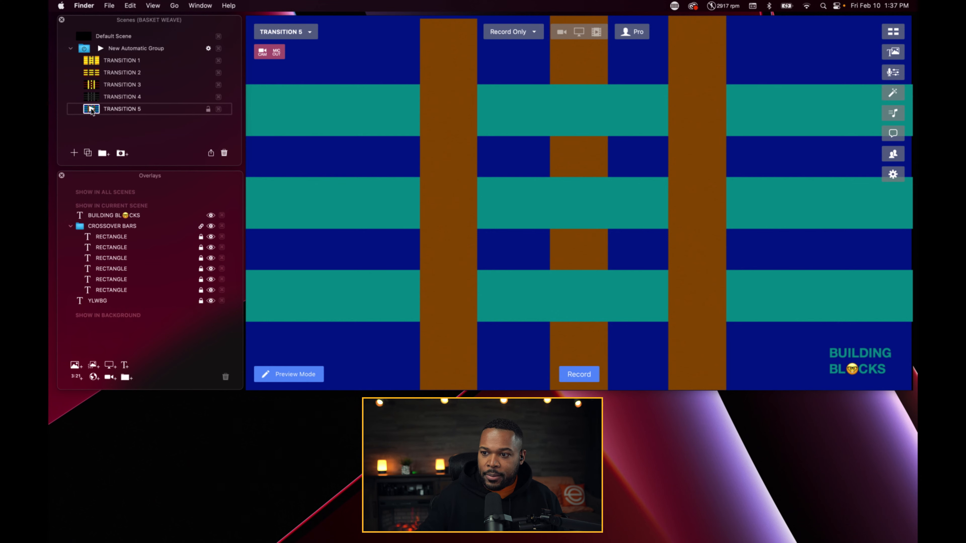
- Delete the TRANSITION 5 scene and switch back to TRANSITION 1
click(224, 153)
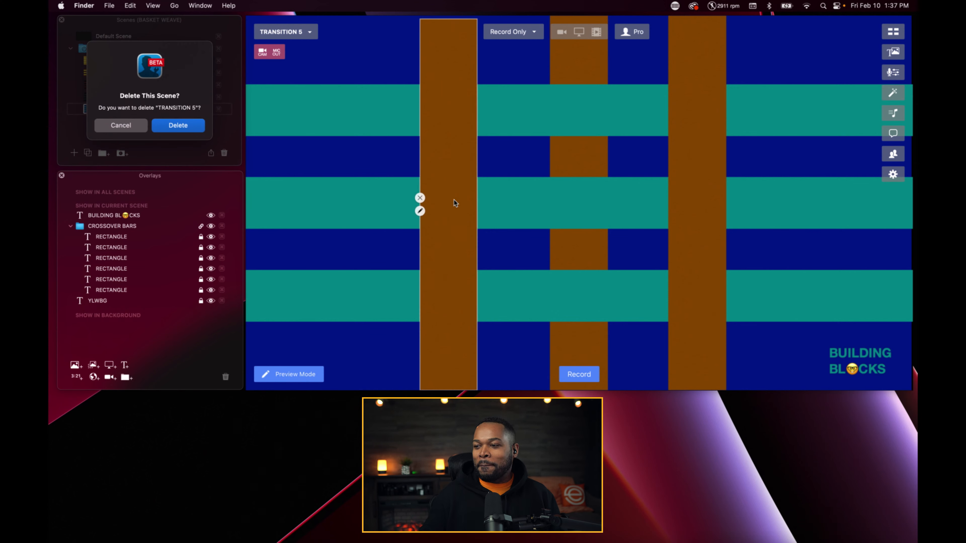
click(178, 125)
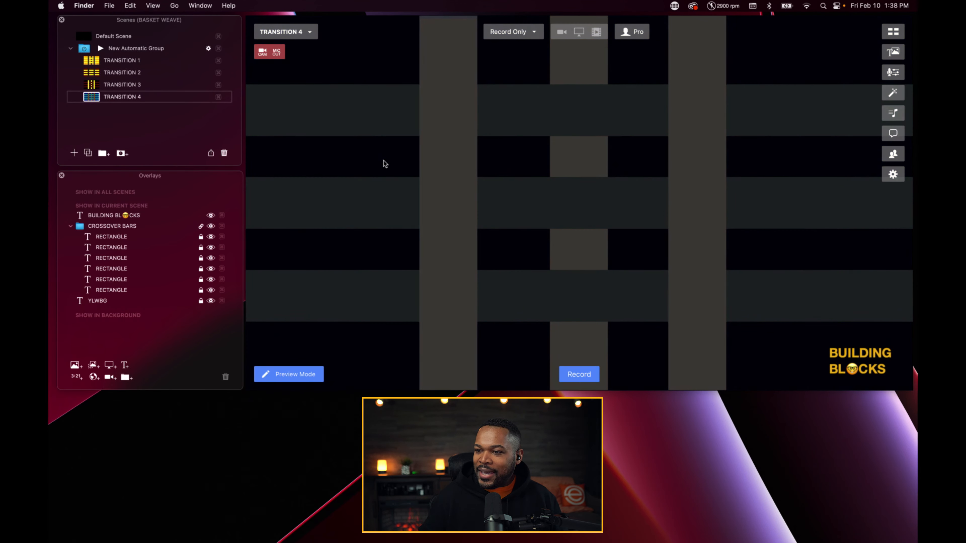
click(93, 61)
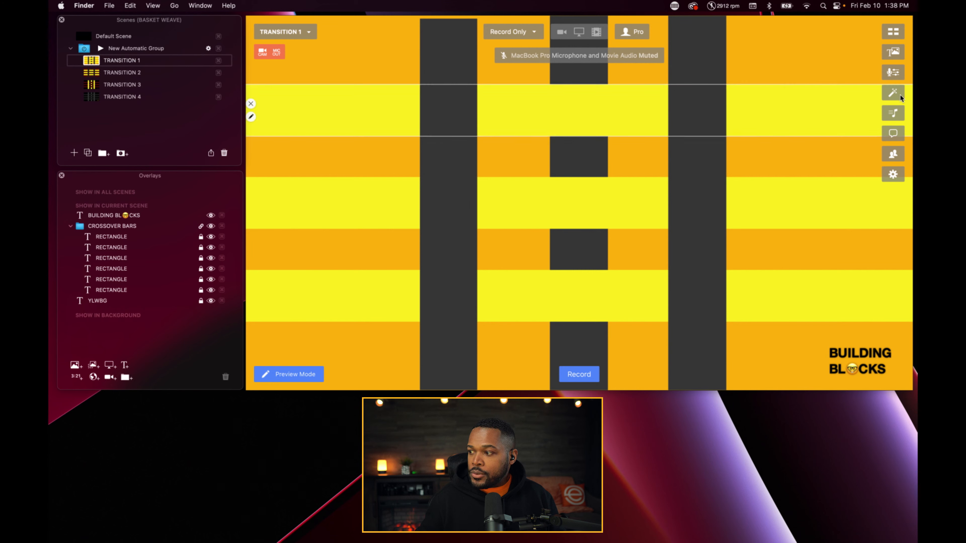
- Review the General, Recording and Video preferences, examine the Default Transition setting for scene changes, and close the preferences
click(896, 178)
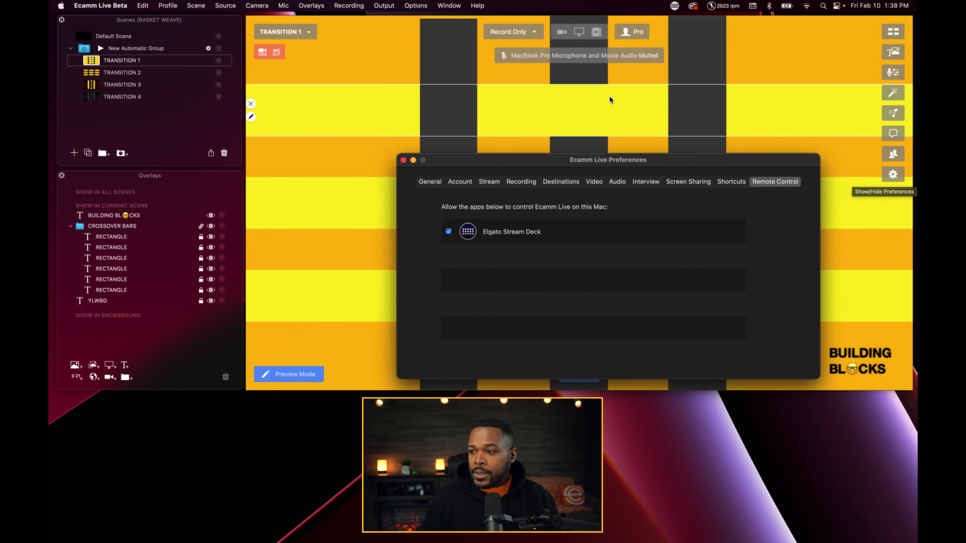
click(432, 182)
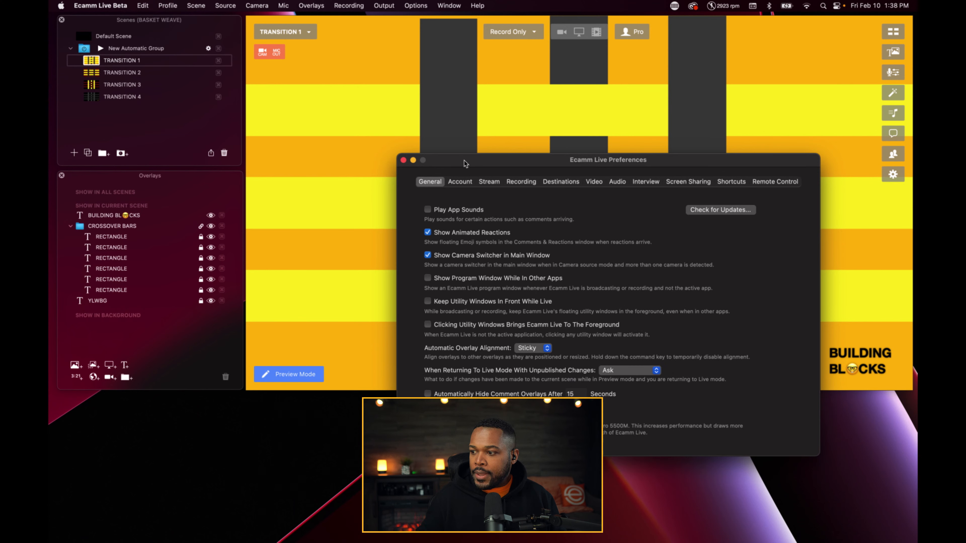
drag(463, 161, 367, 194)
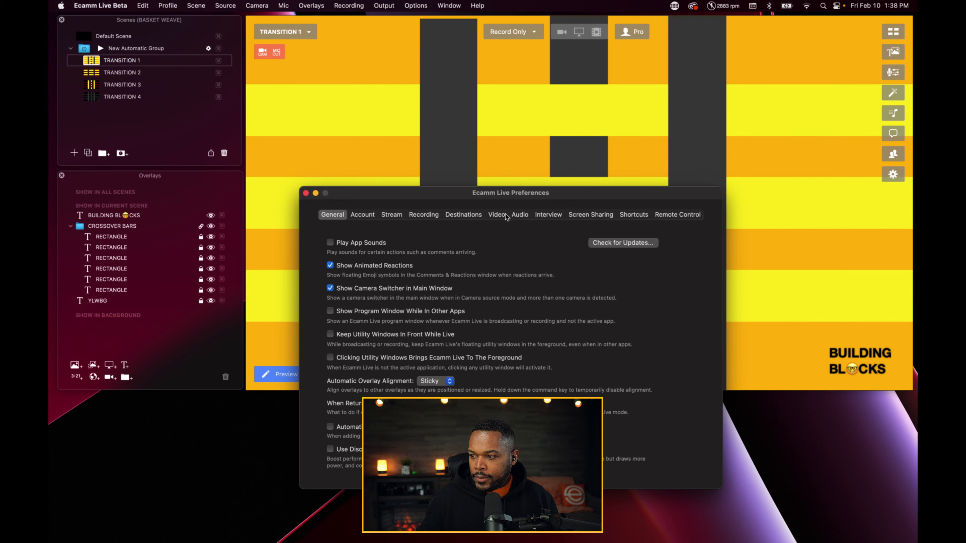
click(497, 215)
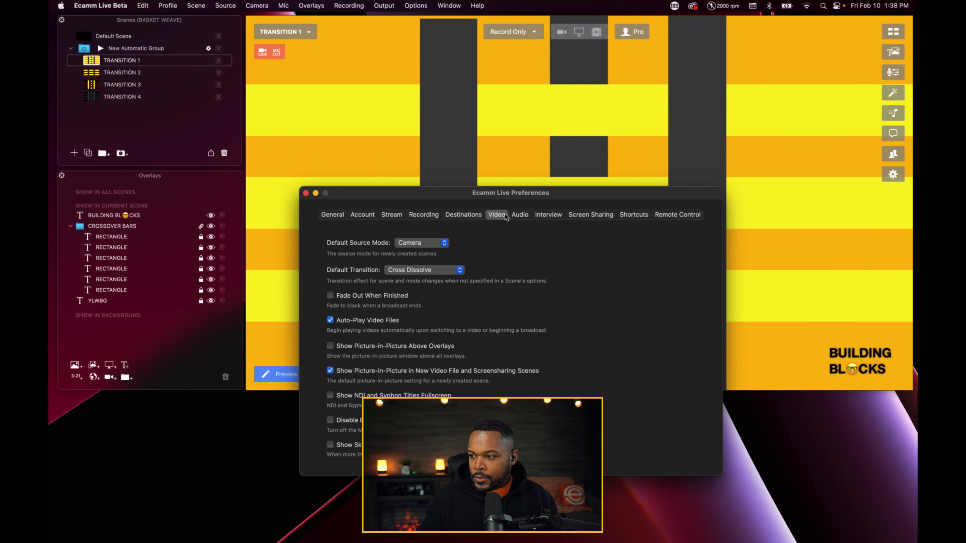
click(423, 216)
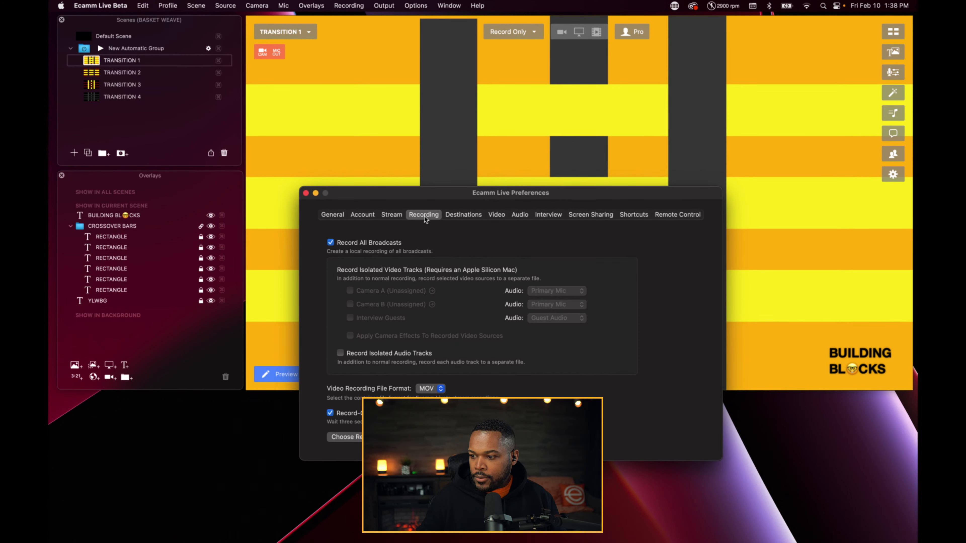
click(498, 216)
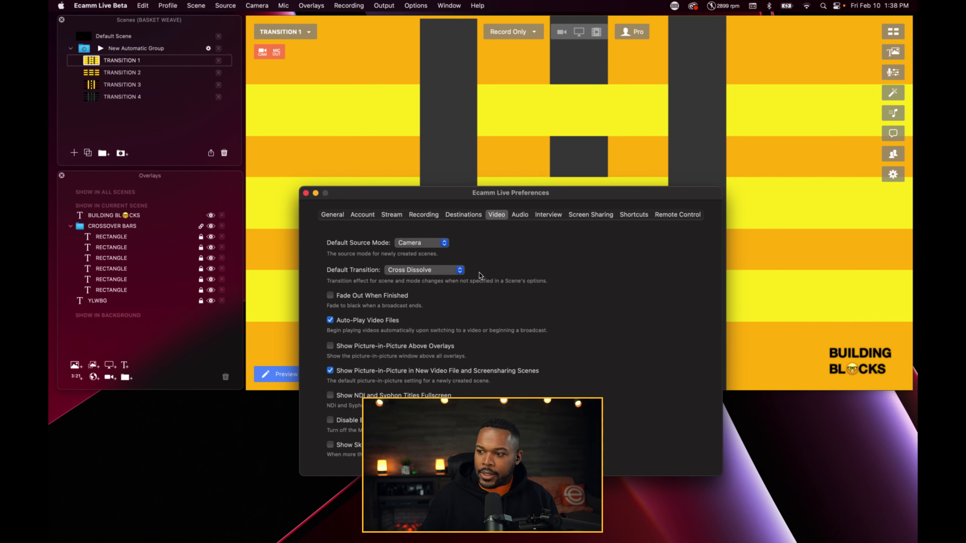
drag(451, 195, 486, 107)
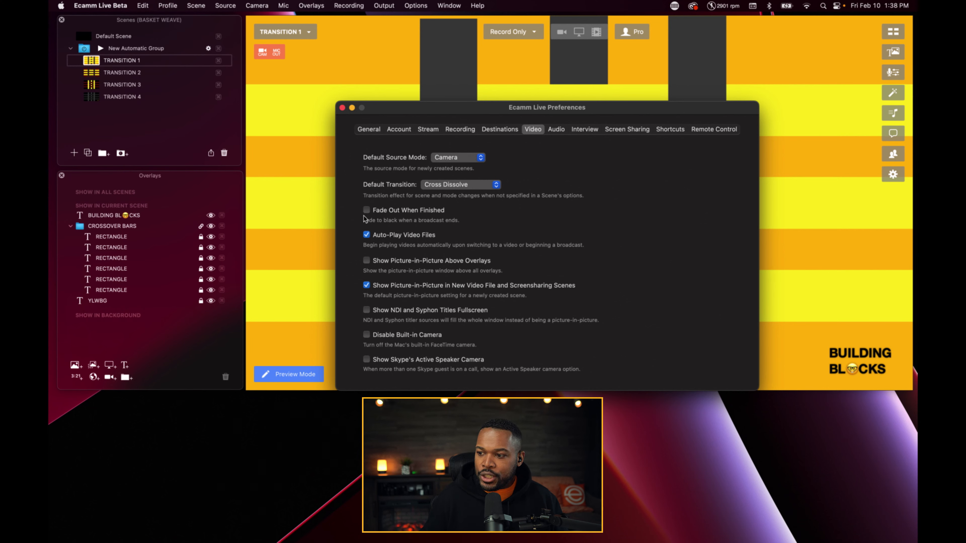
click(342, 108)
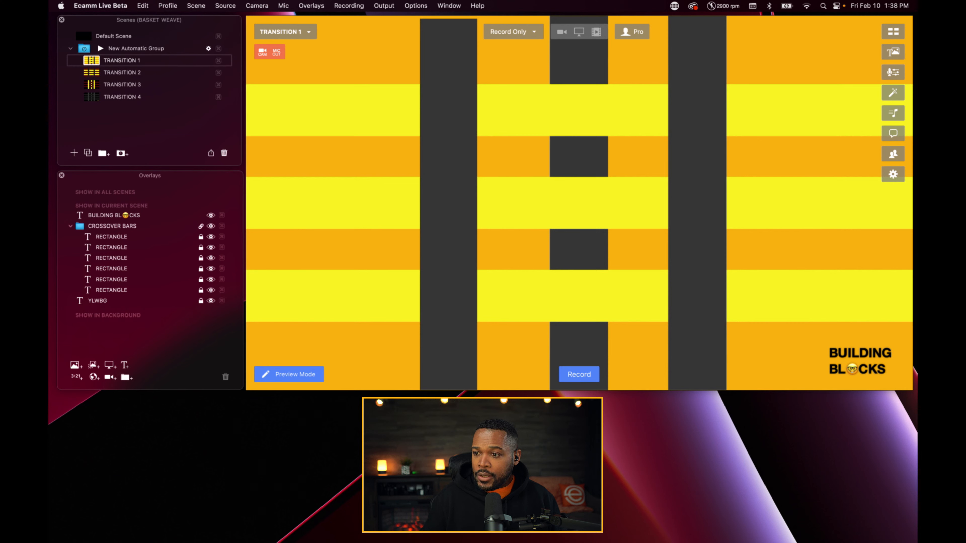
- Open the automatic advance settings of New Automatic Group to examine its time interval and transition
mouse_move(412, 226)
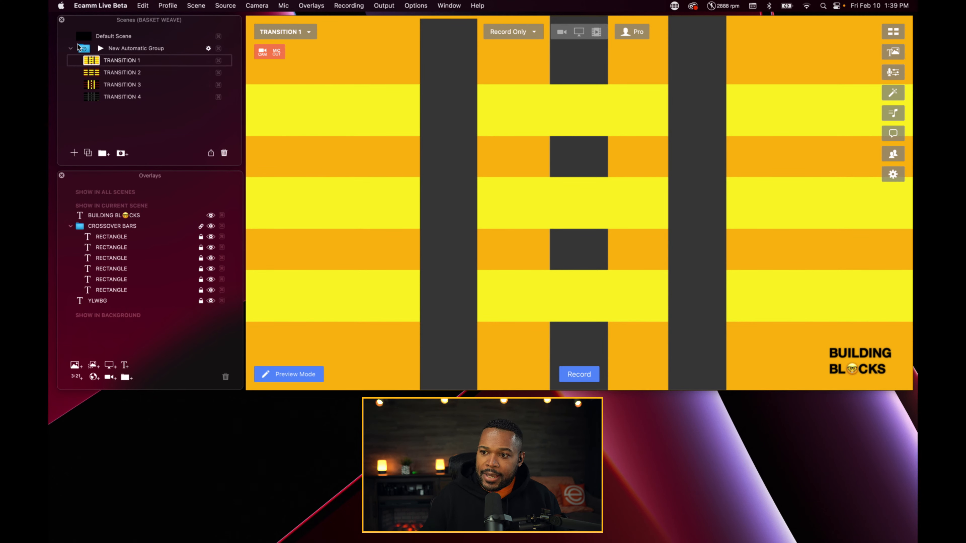
click(208, 48)
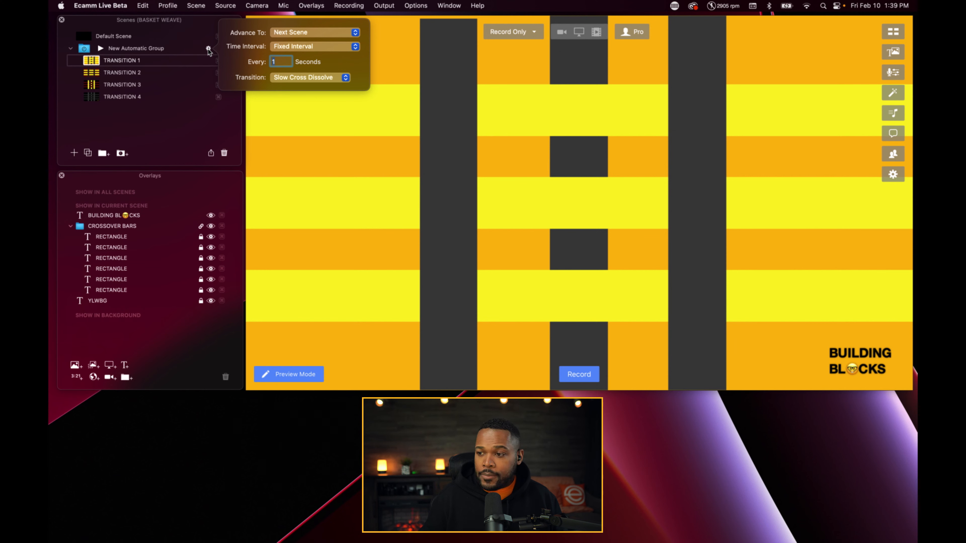